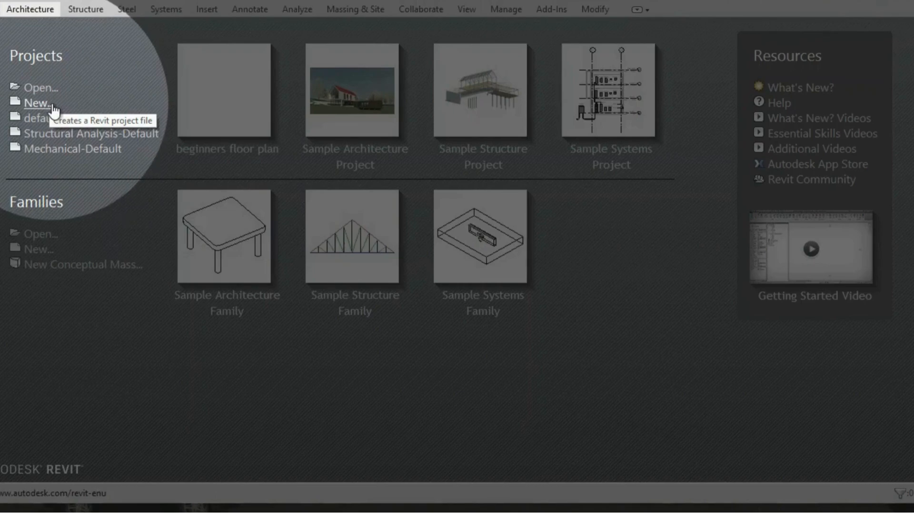
Create a new project from the default template, keeping Project as the type to create.
left_click(54, 105)
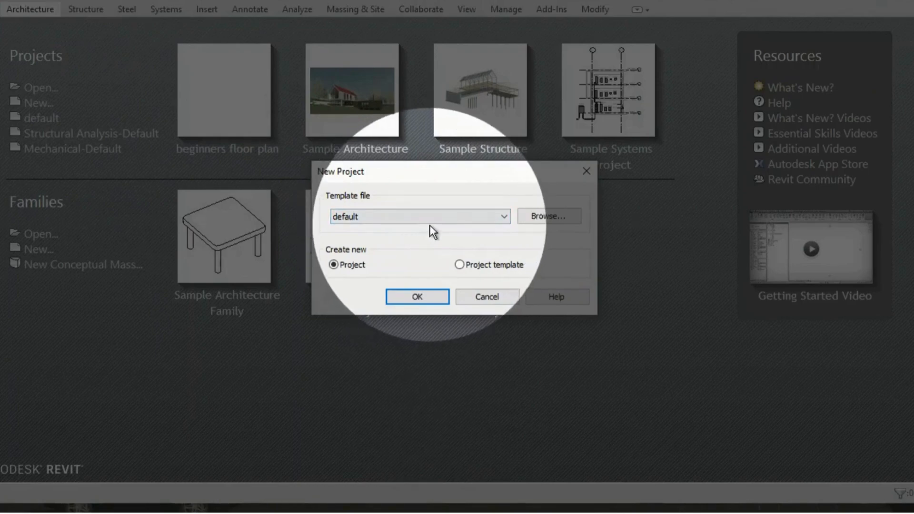
left_click(500, 217)
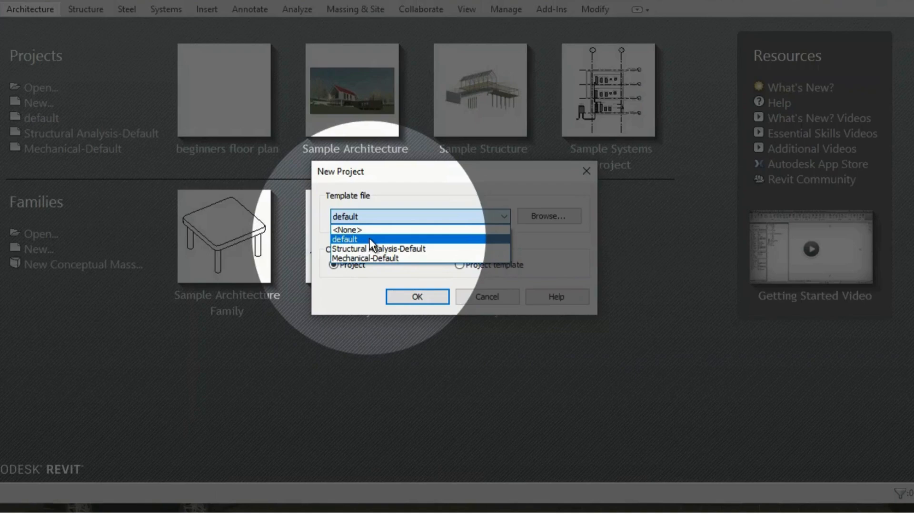
left_click(369, 238)
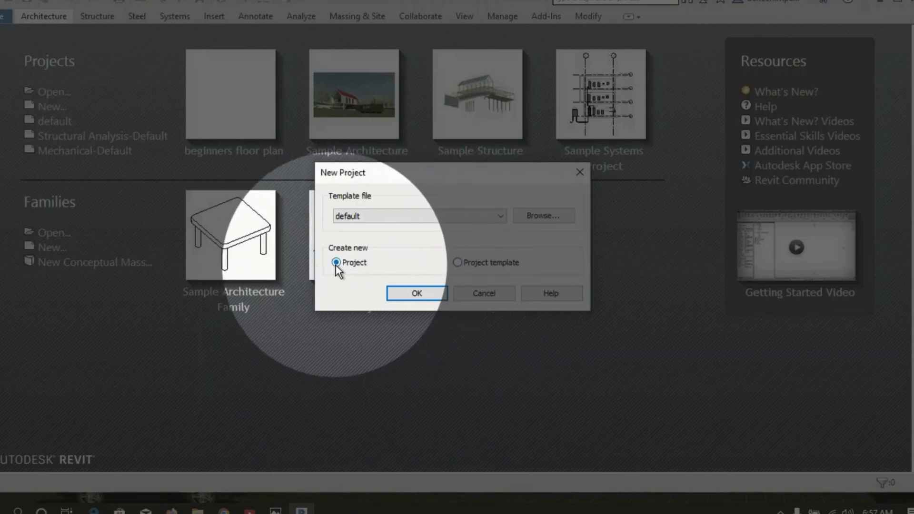
left_click(456, 263)
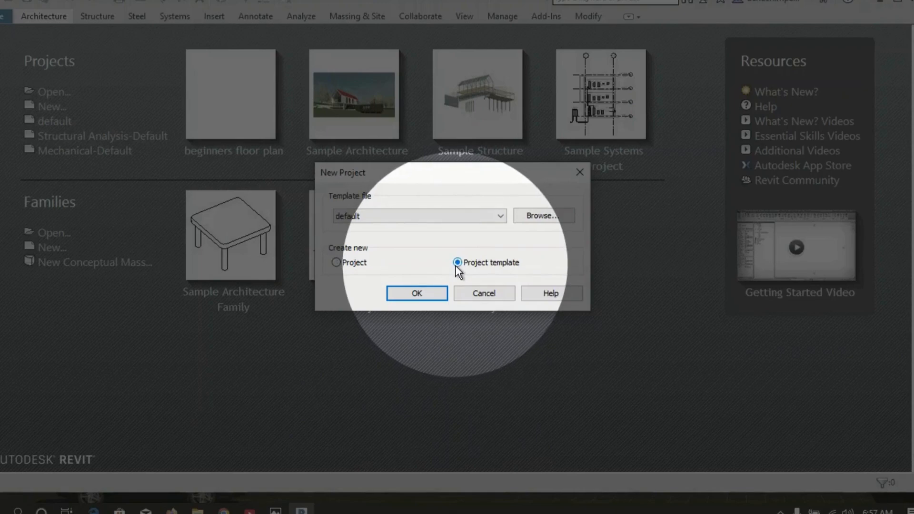
left_click(336, 263)
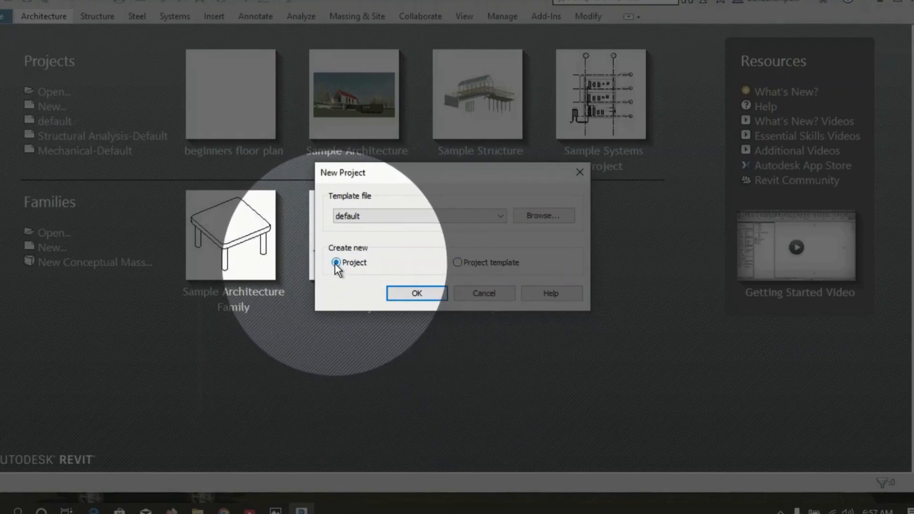
left_click(420, 292)
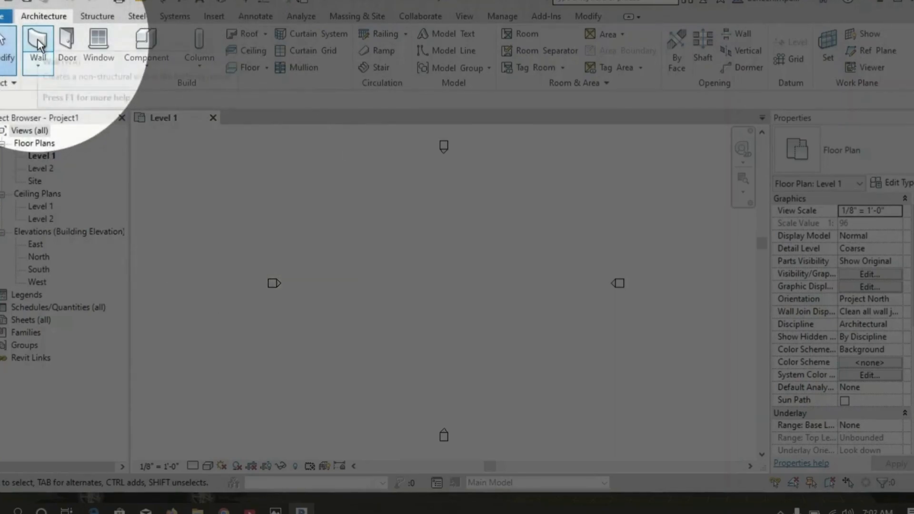
left_click(38, 39)
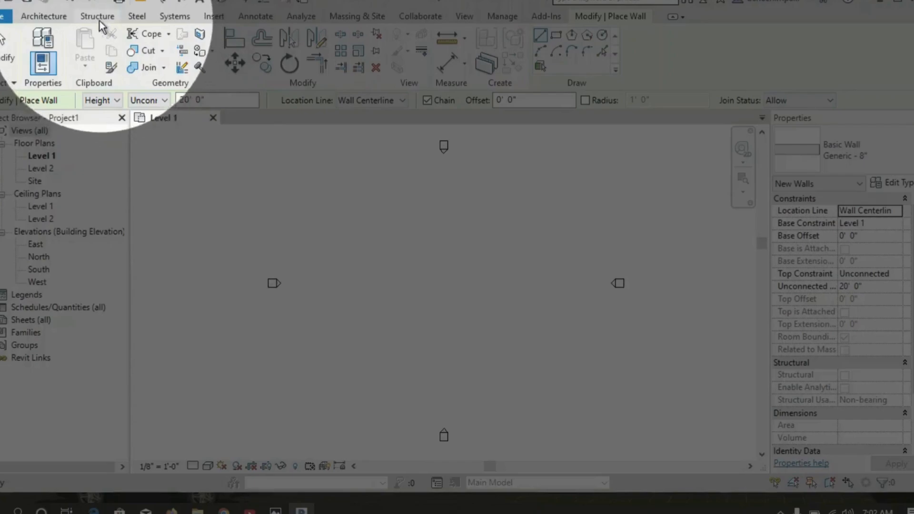
left_click(44, 16)
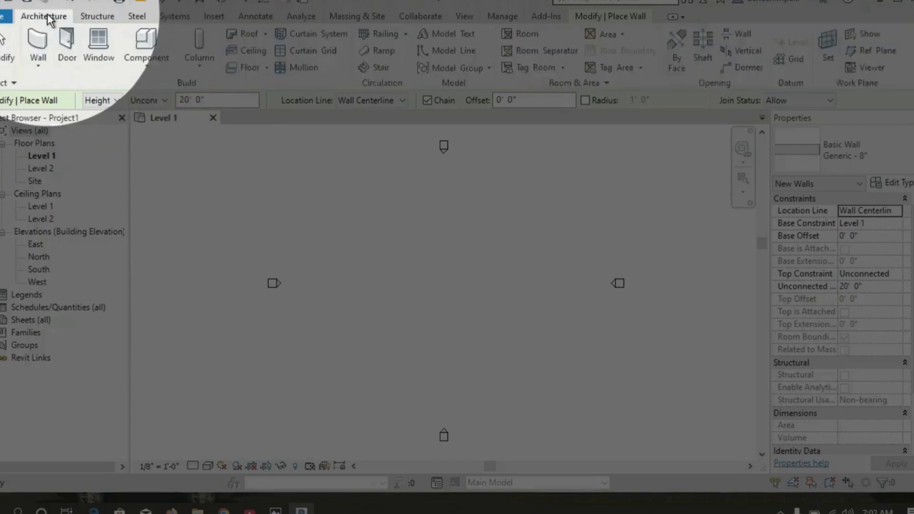
left_click(67, 40)
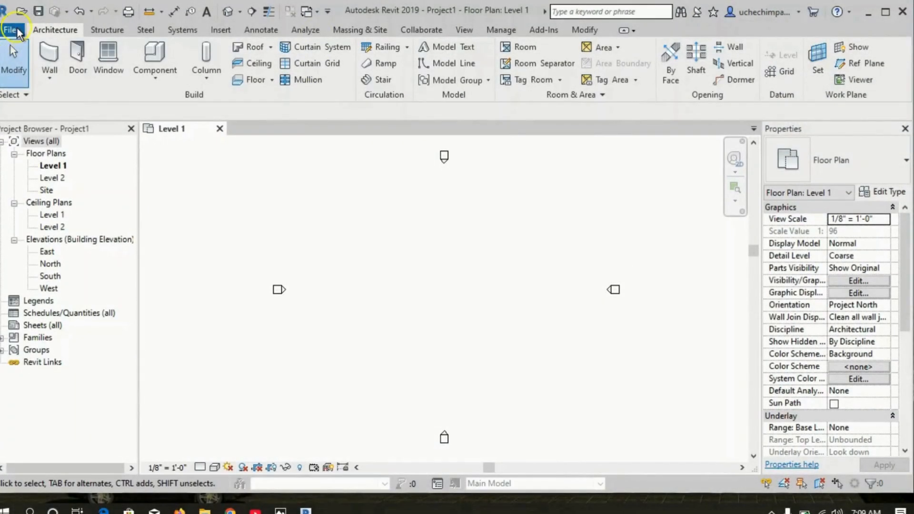
Open the existing project file 0OSCAR LOW INCONE.rvt from the Documents folder.
left_click(17, 27)
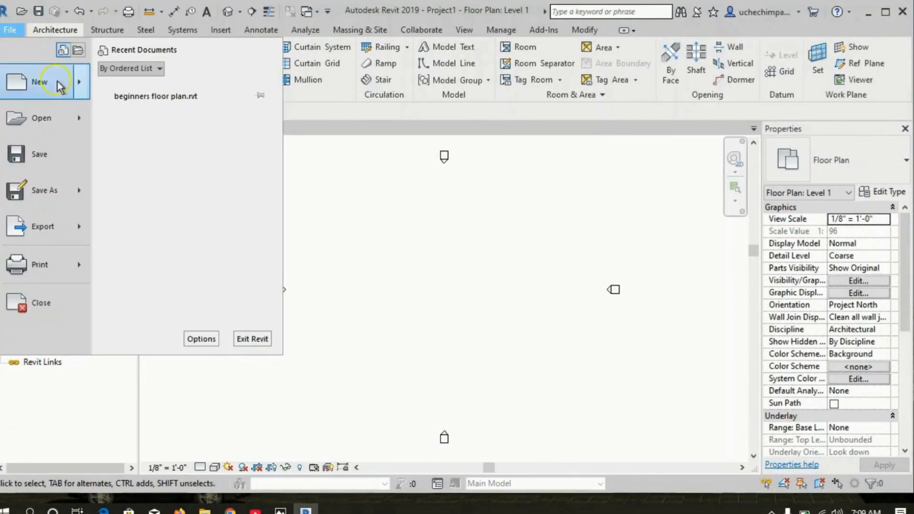
mouse_move(82, 120)
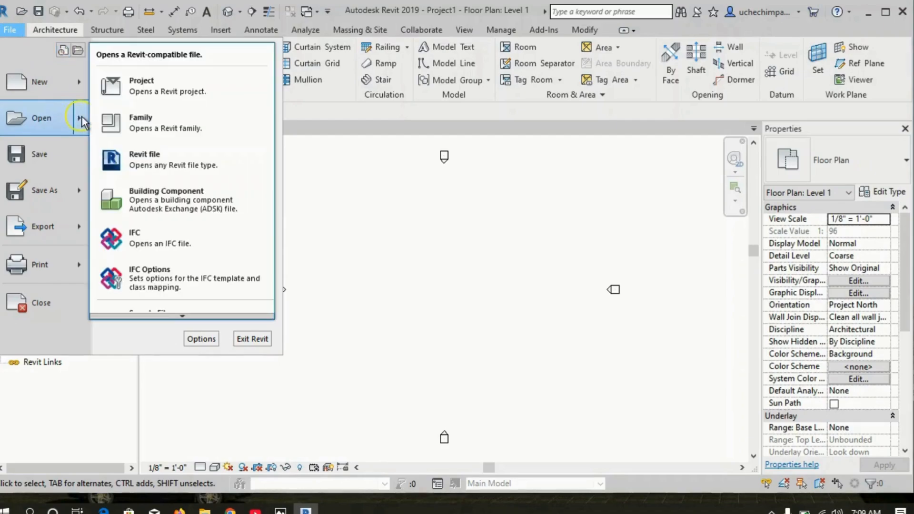
left_click(144, 86)
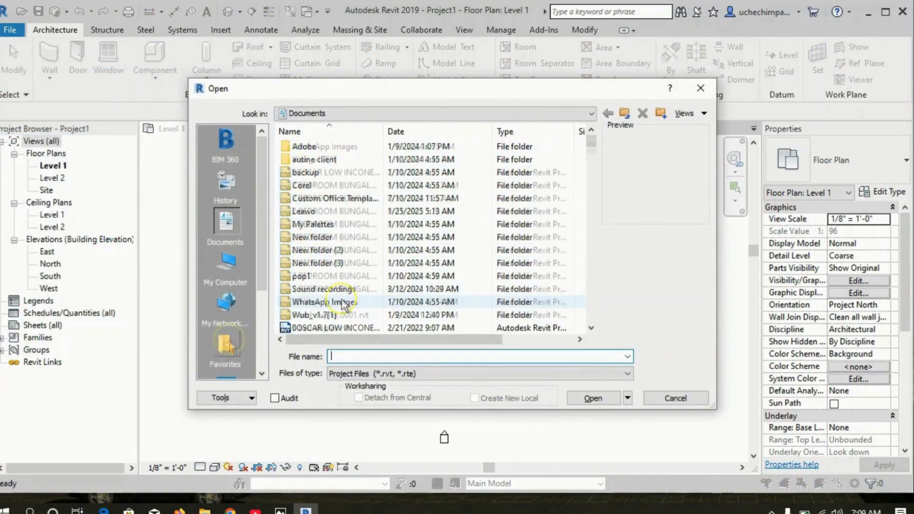
scroll(290, 247, "down", 4)
left_click(228, 233)
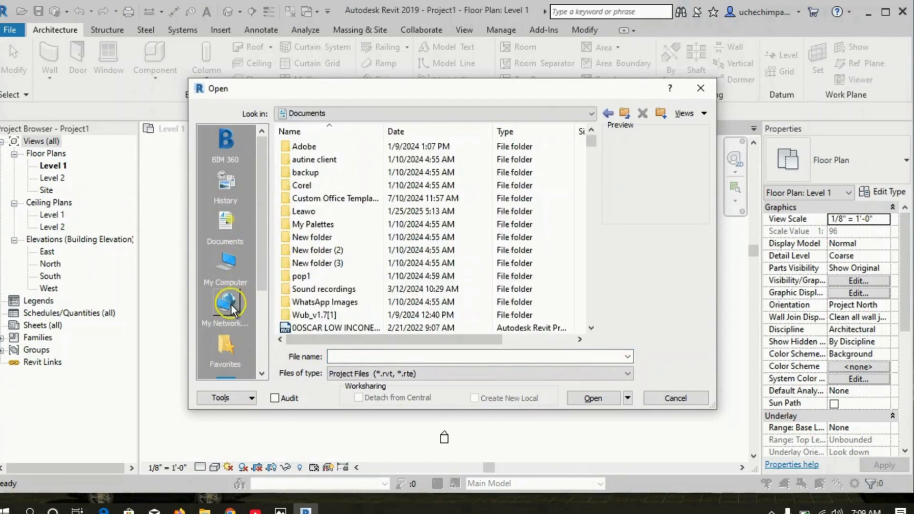
left_click(229, 263)
scroll(243, 331, "down", 3)
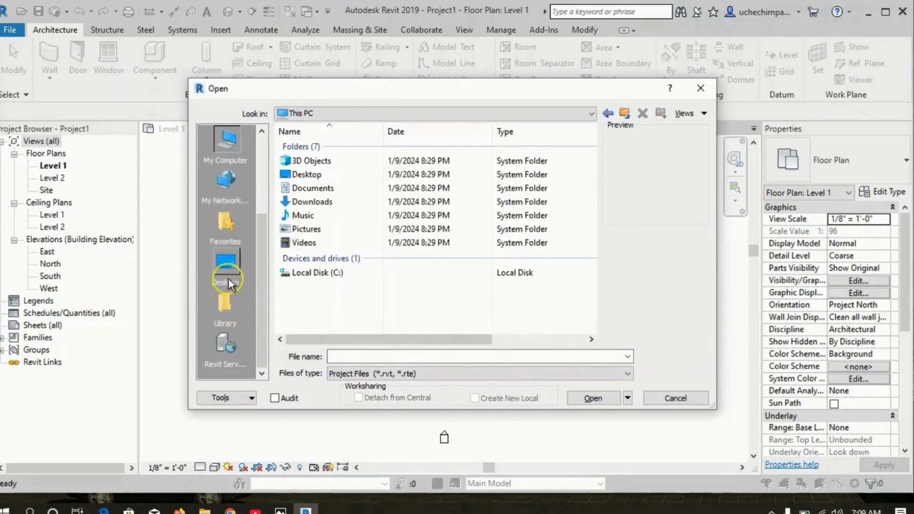
left_click(224, 256)
scroll(224, 260, "up", 3)
left_click(225, 223)
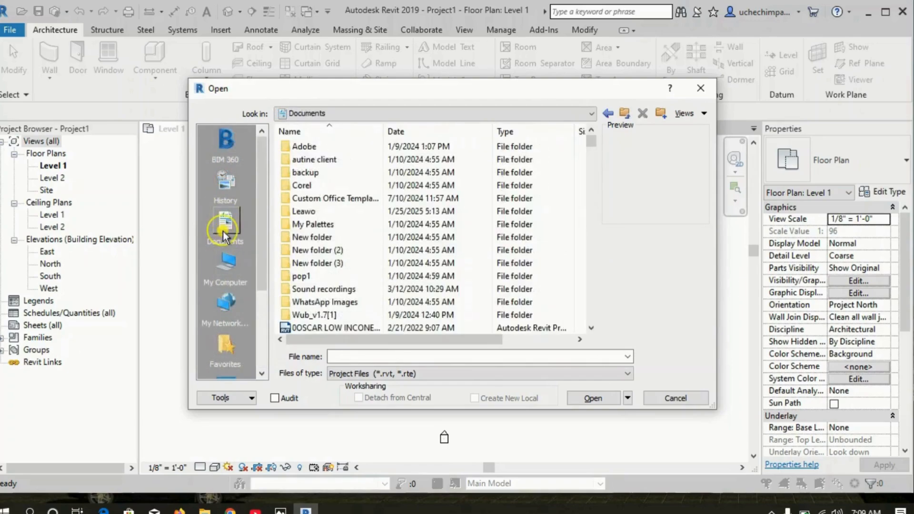
scroll(331, 262, "down", 3)
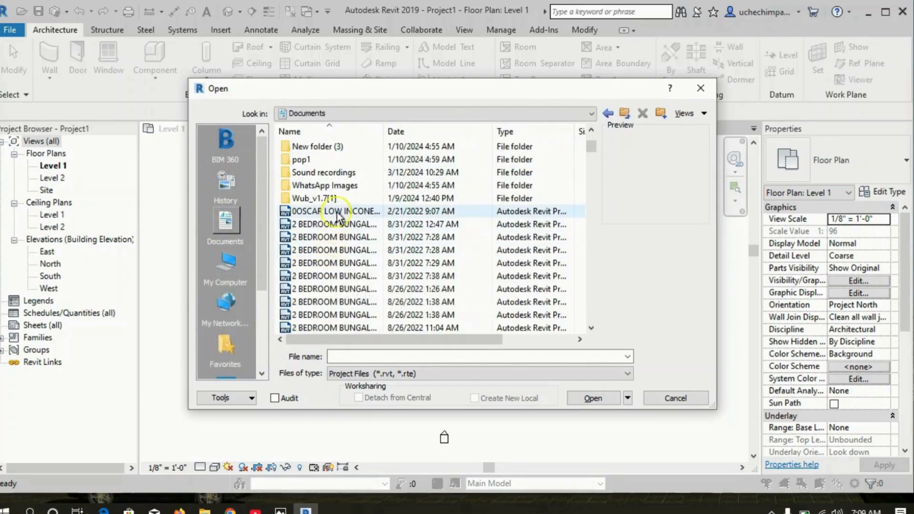
left_click(350, 211)
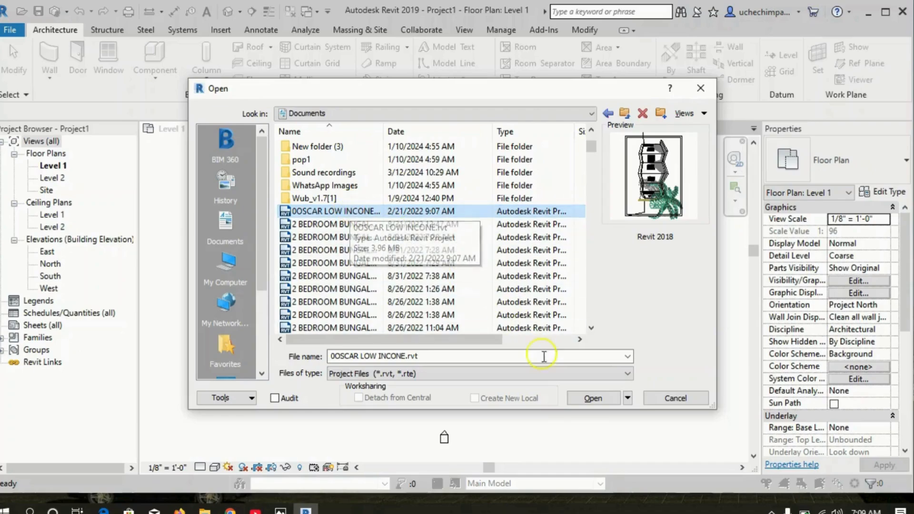
left_click(593, 398)
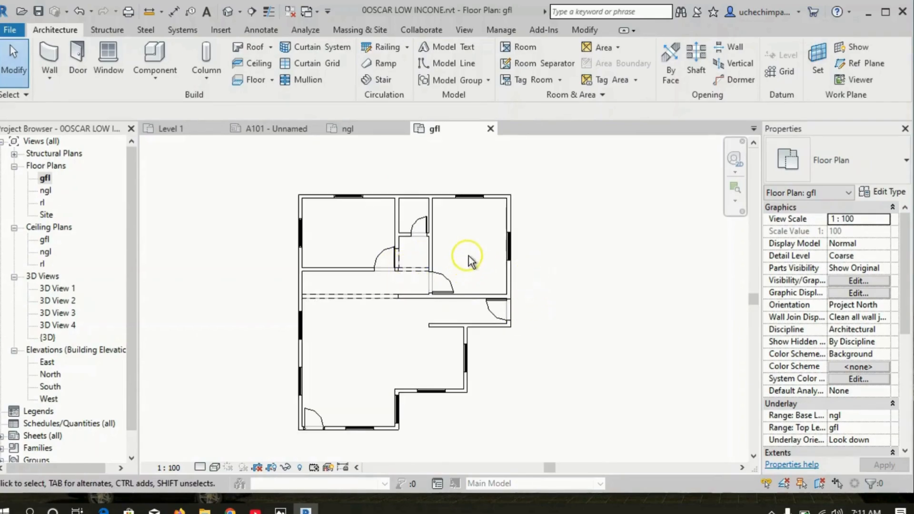
Zoom the gfl floor plan to fit the whole drawing in the view.
scroll(447, 256, "down", 3)
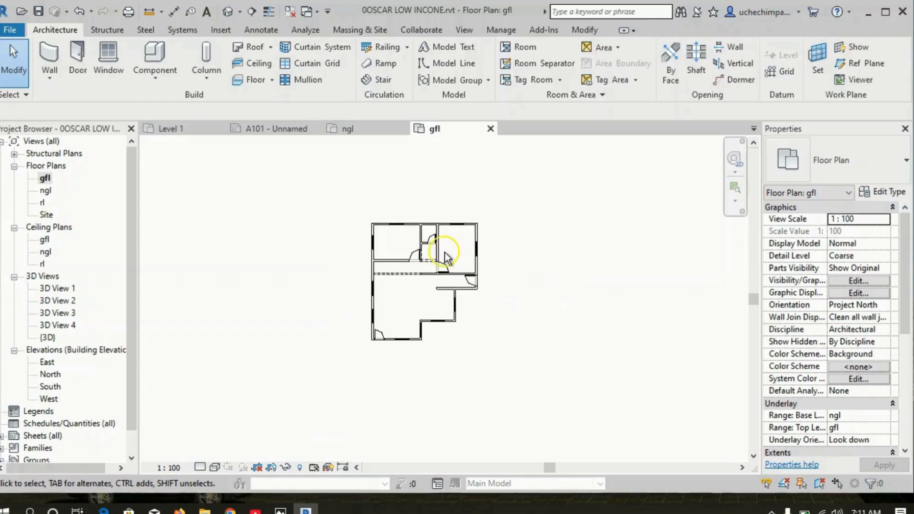
scroll(445, 257, "up", 5)
scroll(445, 256, "down", 2)
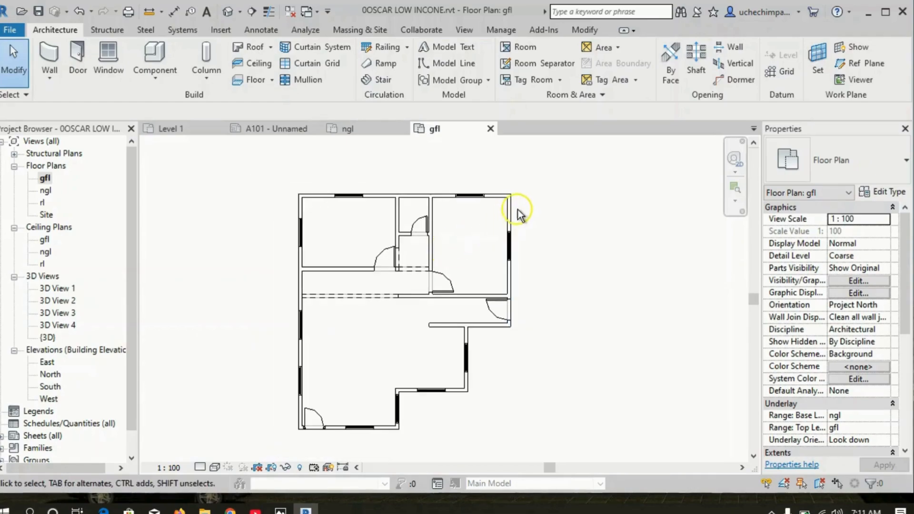
right_click(504, 314)
left_click_drag(315, 180, 589, 403, "ctrl")
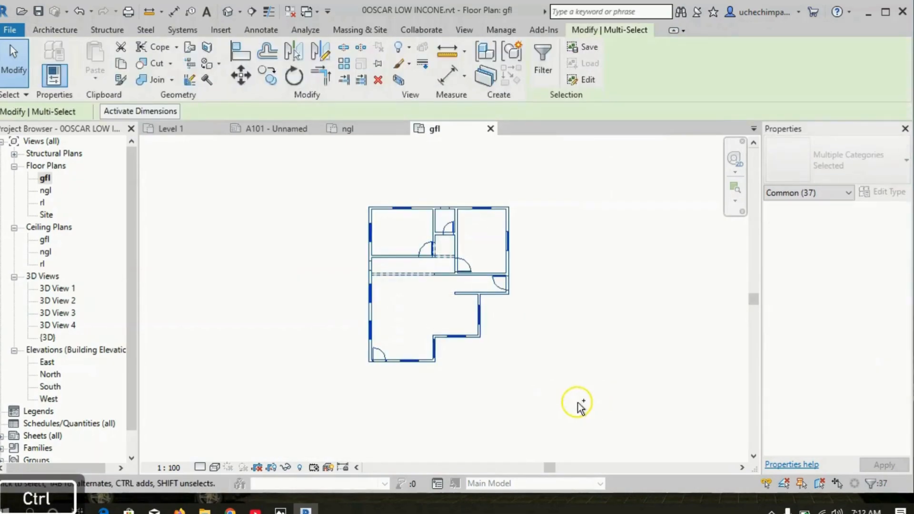
right_click(505, 315)
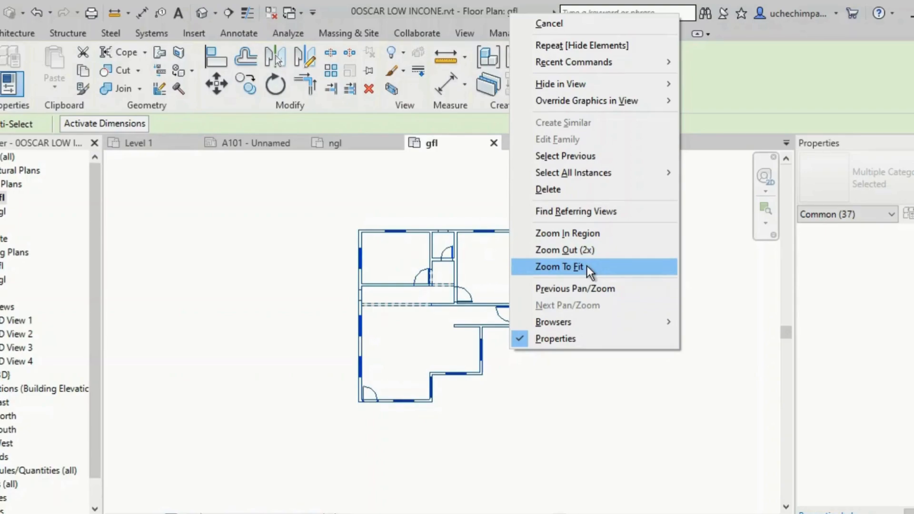
left_click(586, 265)
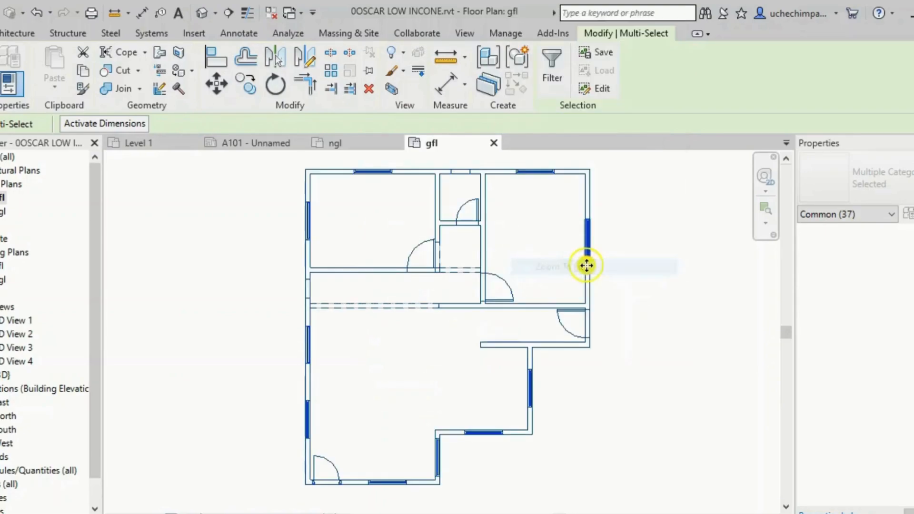
left_click(230, 267)
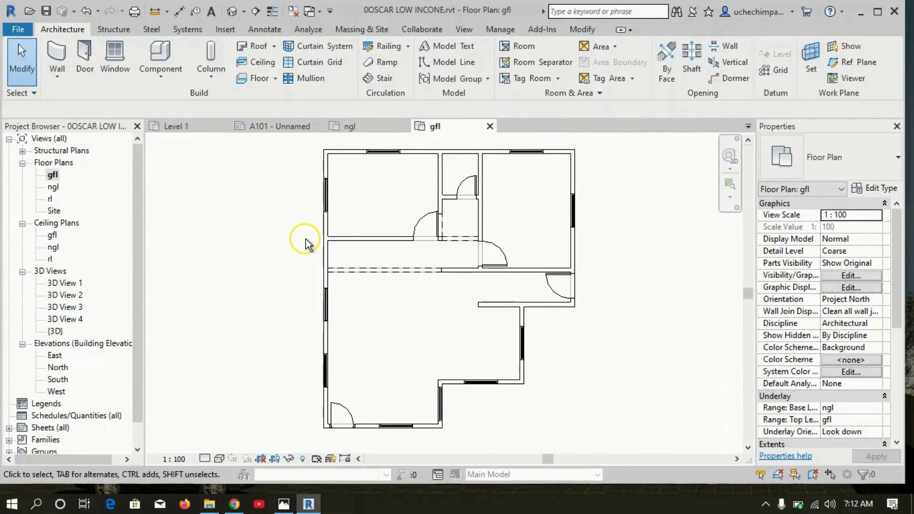
Open the default 3D view and orbit around the house model to inspect it.
left_click(236, 12)
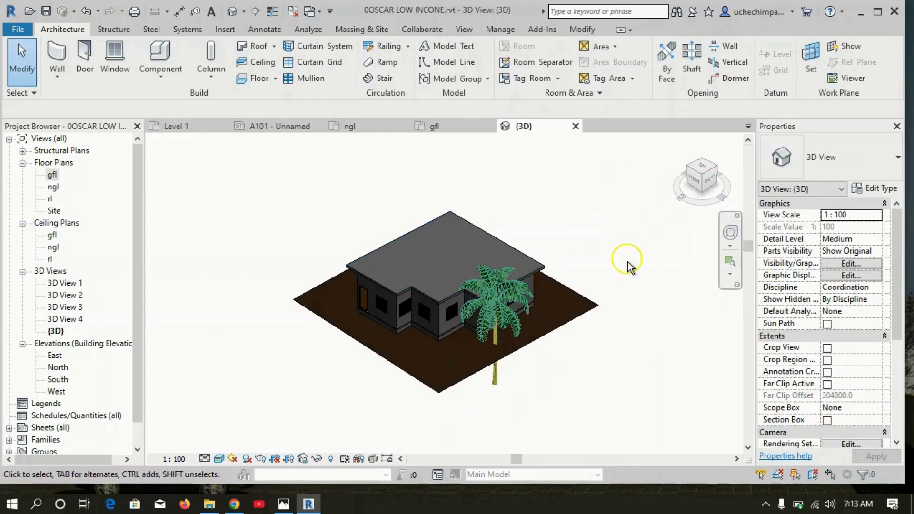
left_click(709, 184)
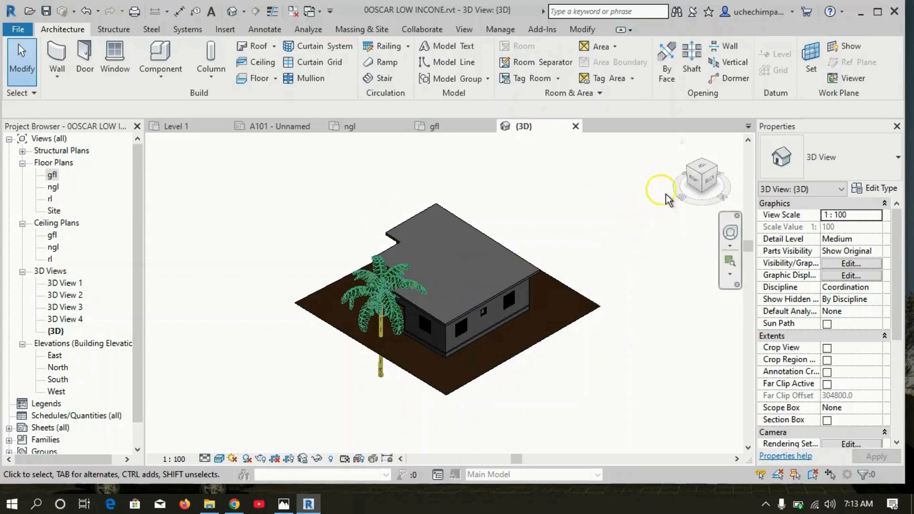
left_click(709, 181)
middle_click_drag(547, 309, 328, 286, "shift")
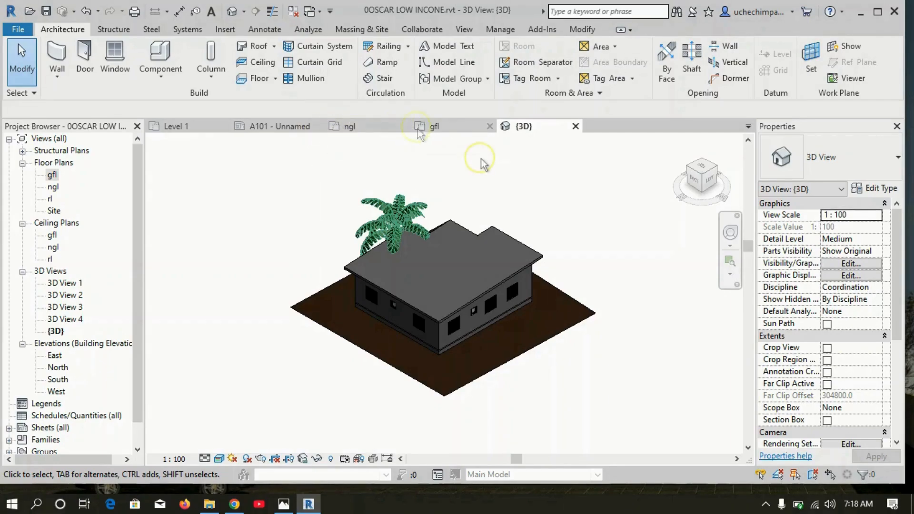
Cycle through the open view tabs gfl, ngl, Level 1 and sheet A101 to compare them.
left_click(459, 128)
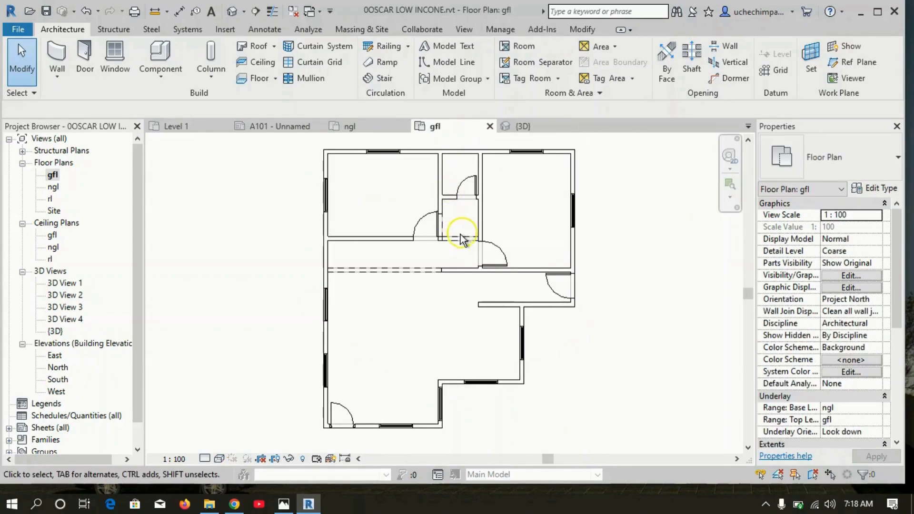
left_click(371, 130)
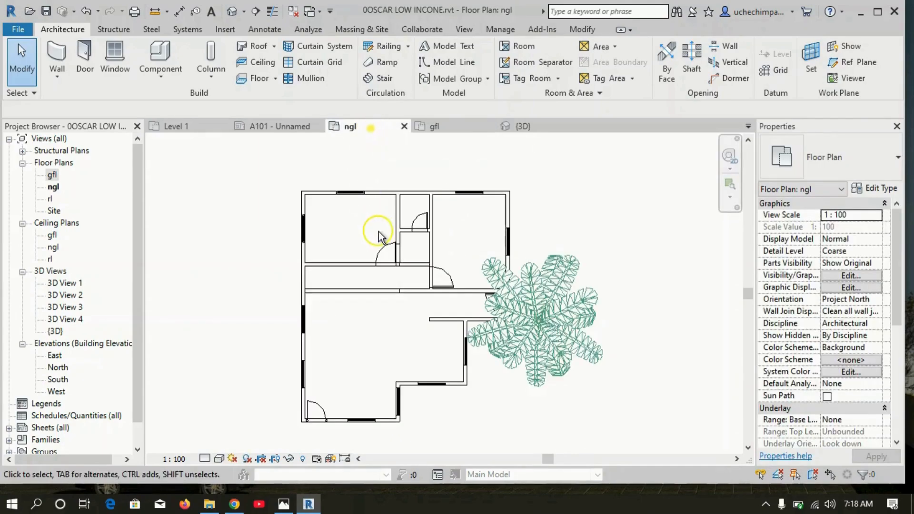
left_click(193, 129)
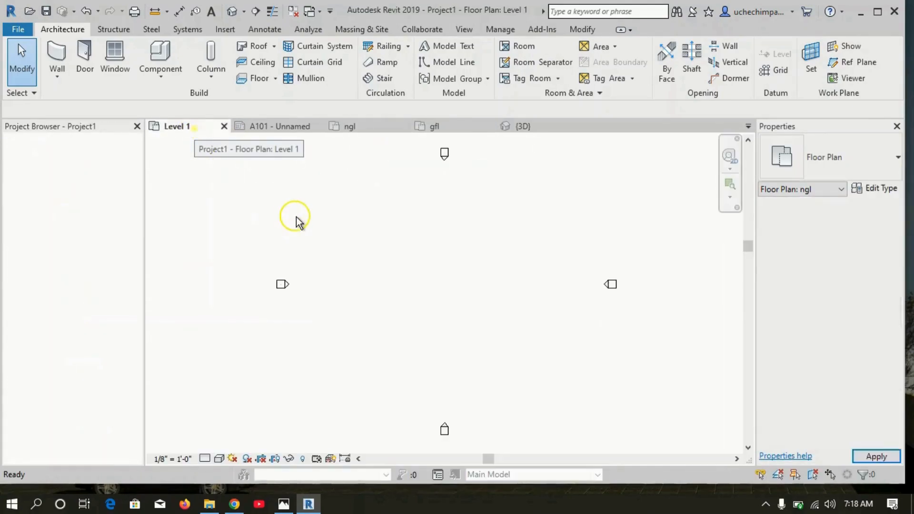
left_click(274, 128)
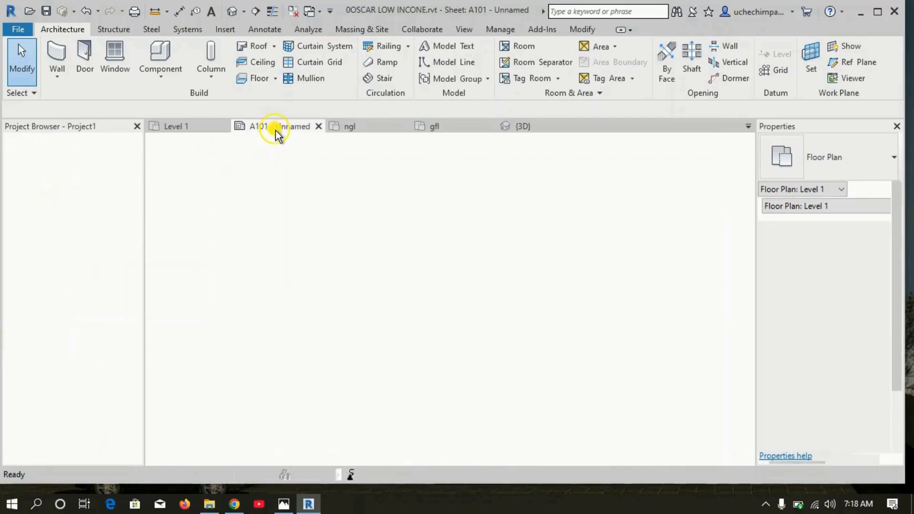
left_click(360, 127)
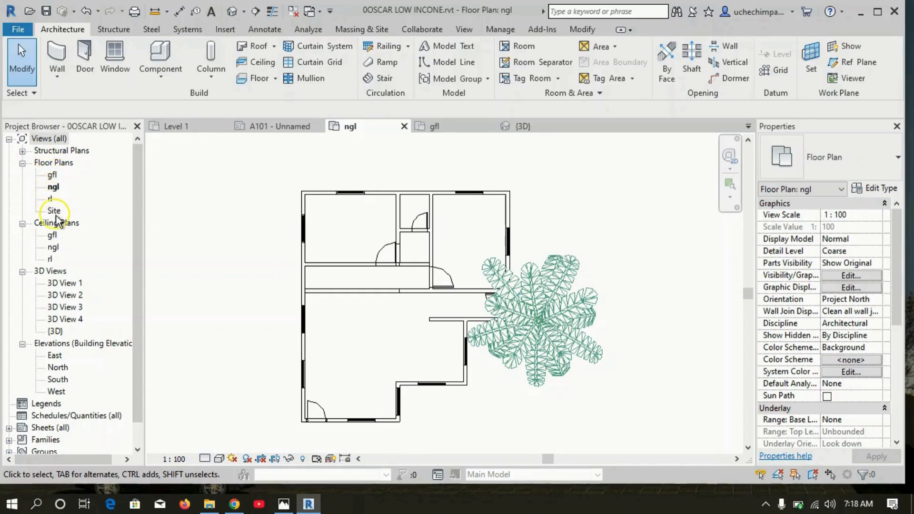
Open the gfl, ngl and Site floor plans from the project browser.
double_click(52, 175)
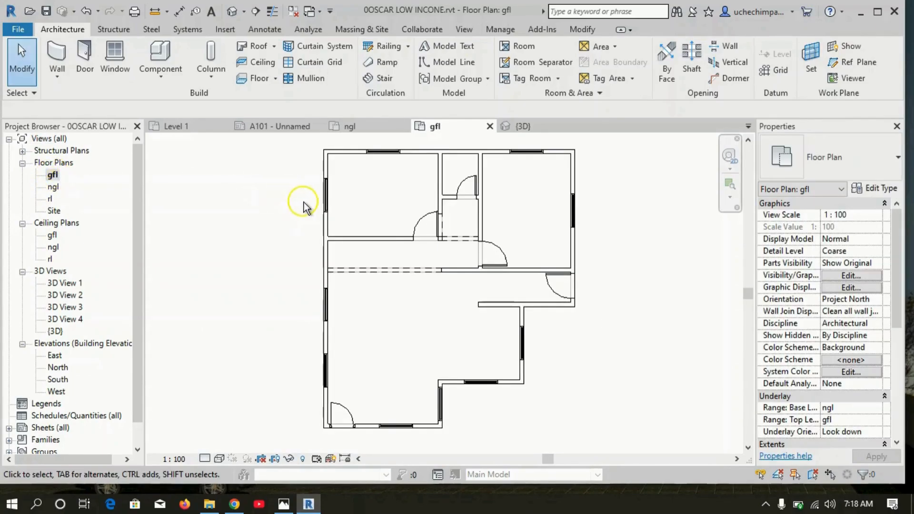
double_click(53, 187)
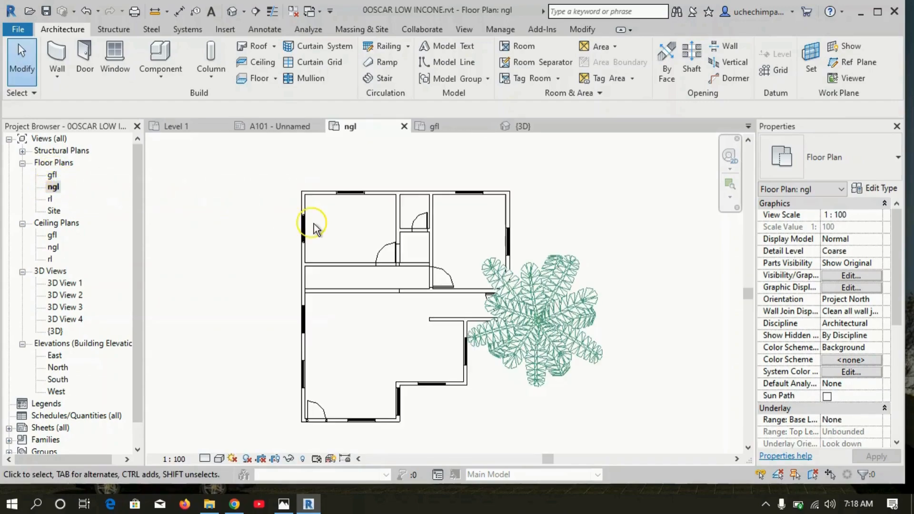
double_click(55, 211)
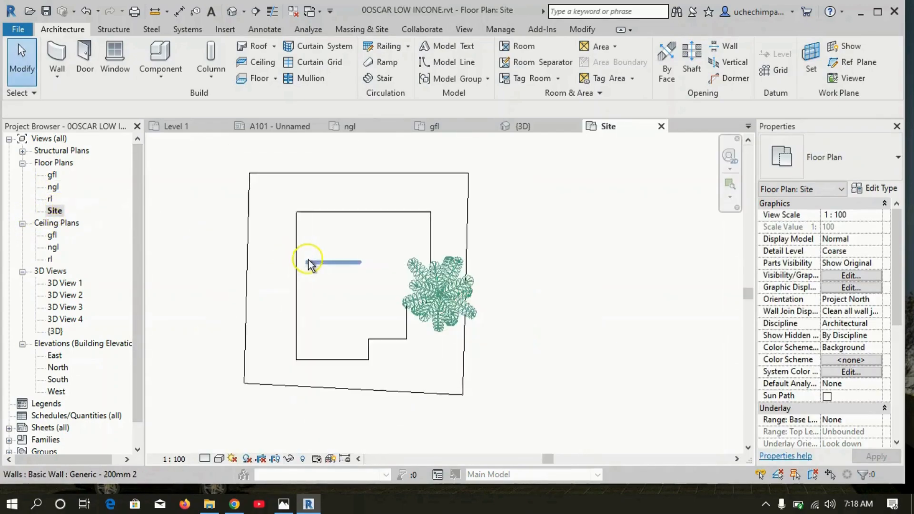
Zoom the Site plan to fit the whole drawing, then zoom the gfl plan to its extents.
scroll(281, 227, "up", 2)
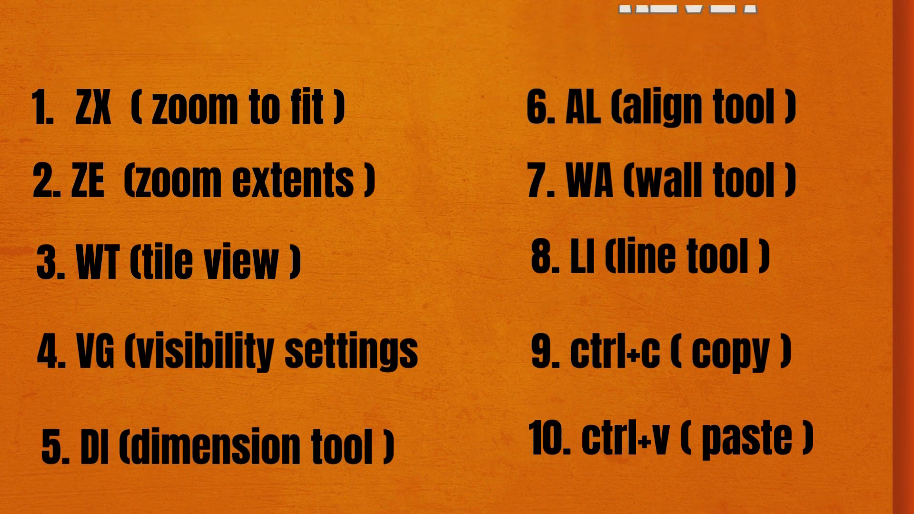
key("z")
key("x")
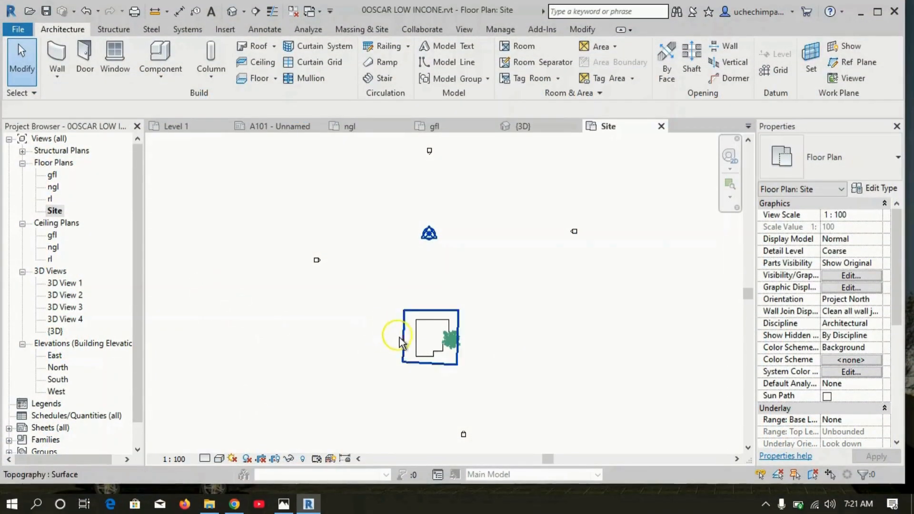
key("z")
key("x")
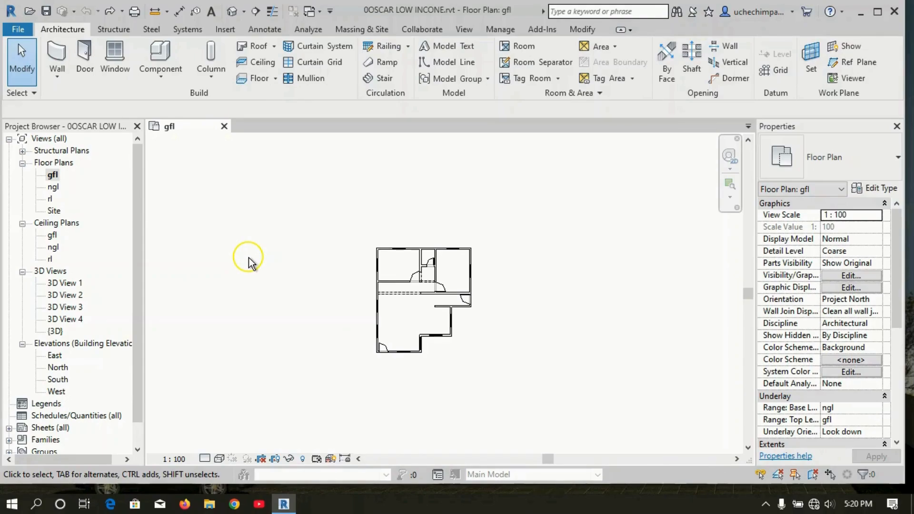
key("z")
key("e")
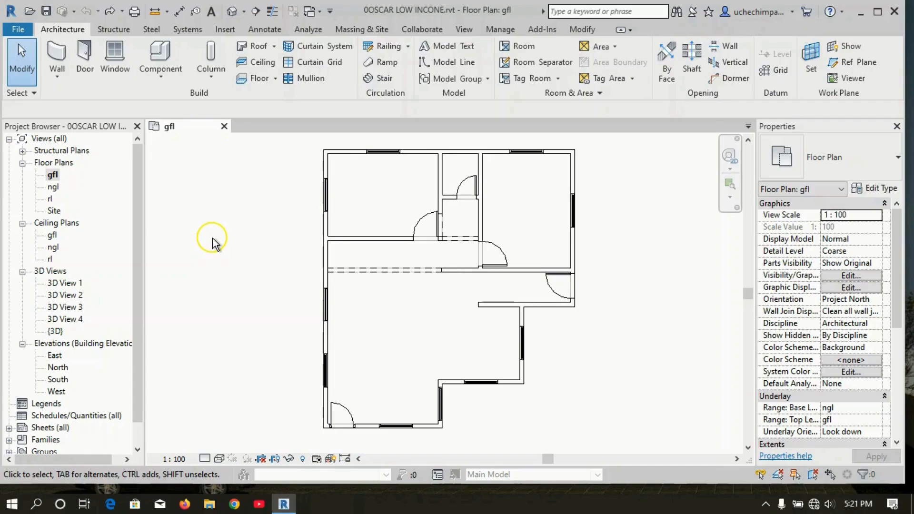
Tile the open views side by side and zoom the Site view to fit.
key("w")
key("t")
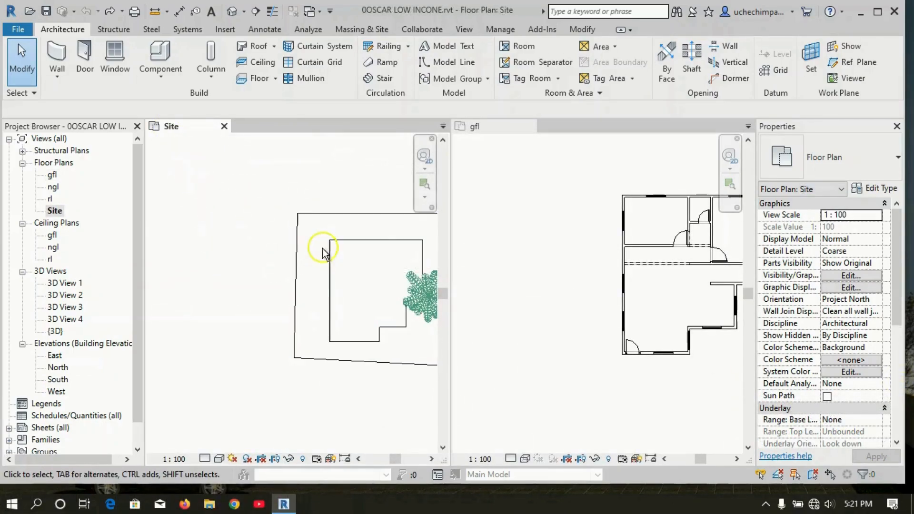
left_click(421, 295)
key("Escape")
right_click(233, 242)
left_click(307, 374)
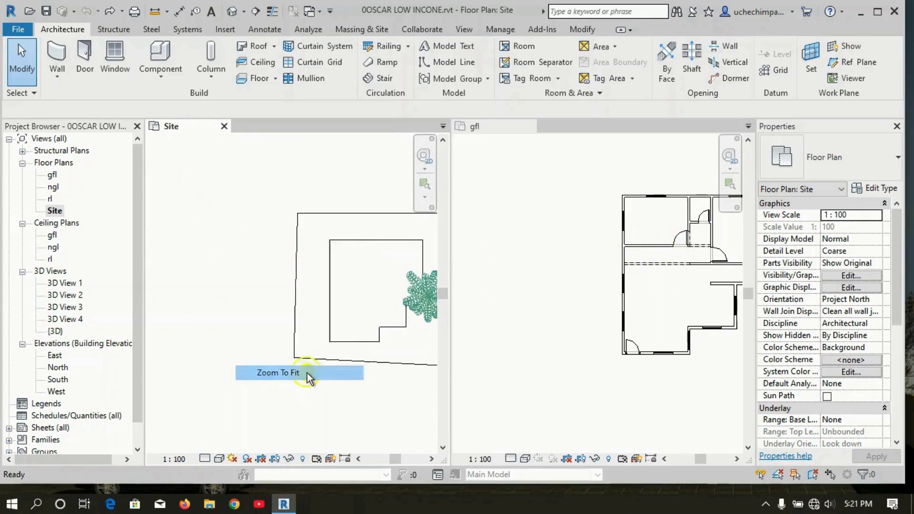
Zoom into the Site view and switch back to the gfl floor plan.
scroll(307, 364, "up", 5)
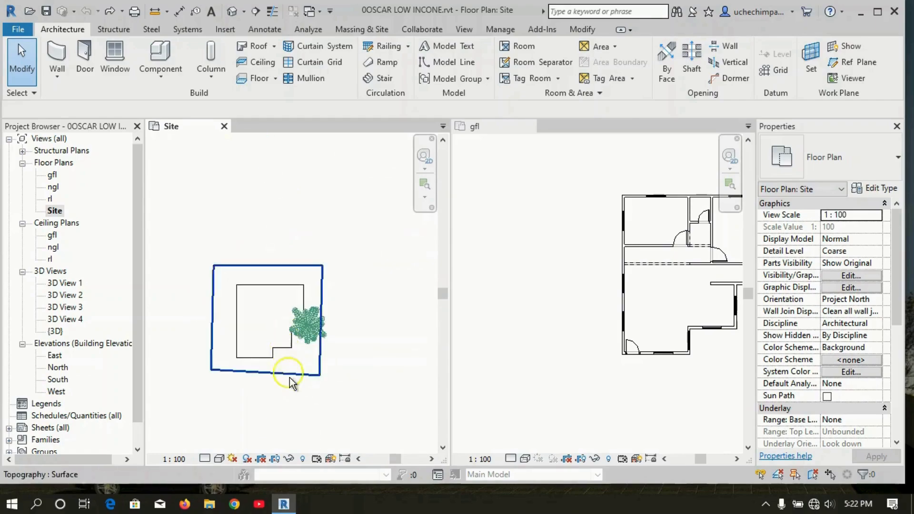
scroll(286, 352, "up", 2)
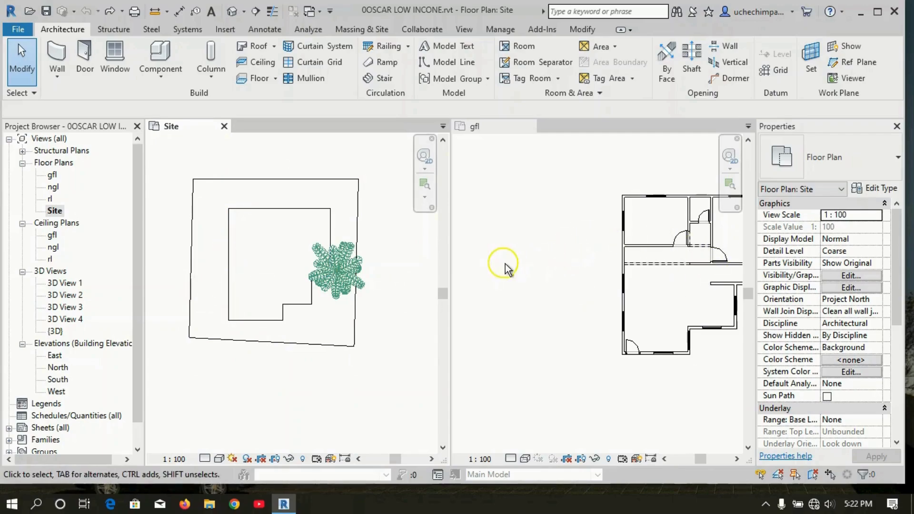
right_click(574, 258)
left_click(643, 382)
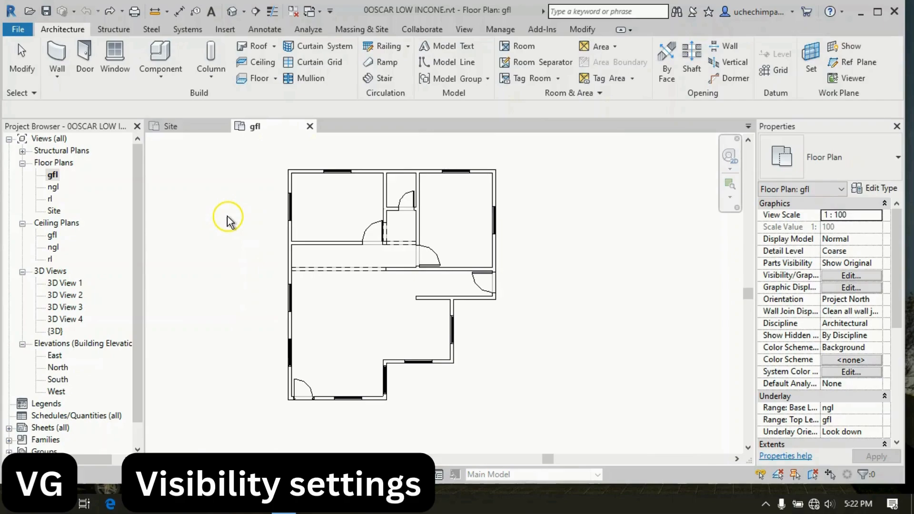
Open the gfl view's visibility settings and hide Air Terminals, Areas, Cable Tray Fittings, Cable Trays and Casework, applying the change.
key("v")
key("g")
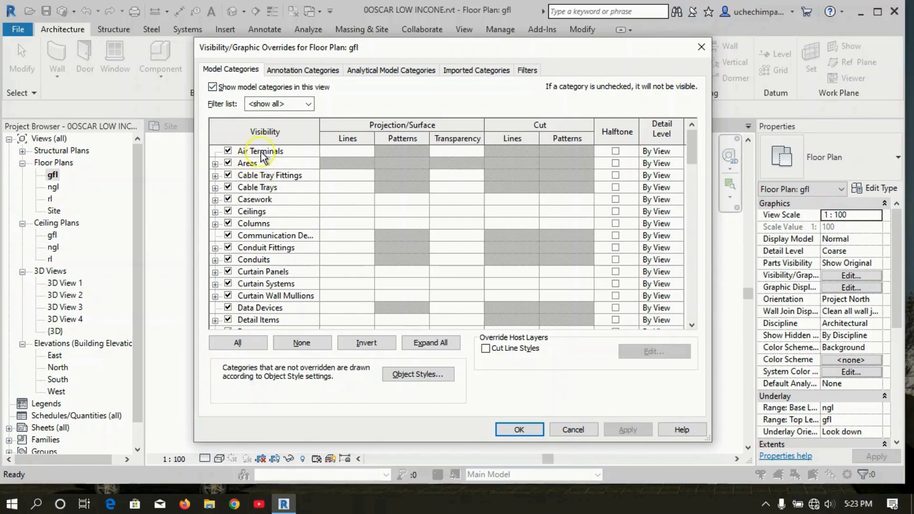
left_click(228, 151)
left_click(227, 164)
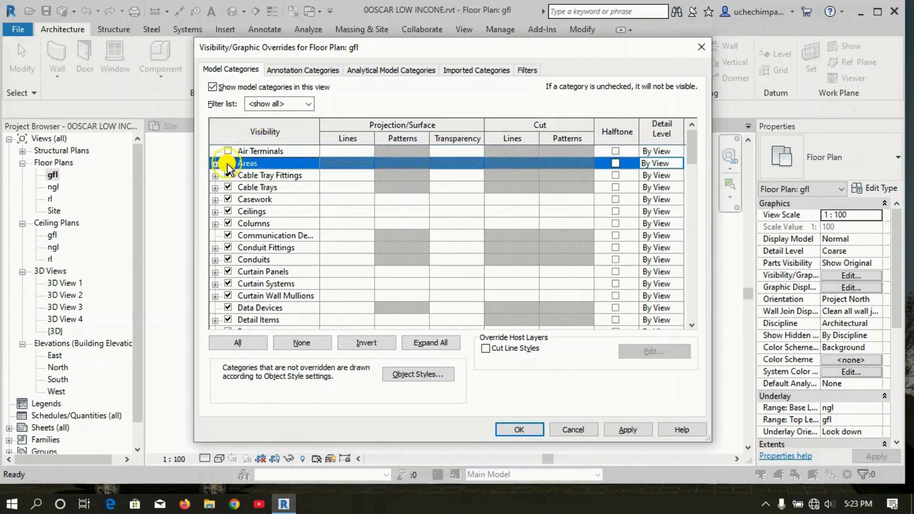
left_click(228, 175)
left_click(229, 188)
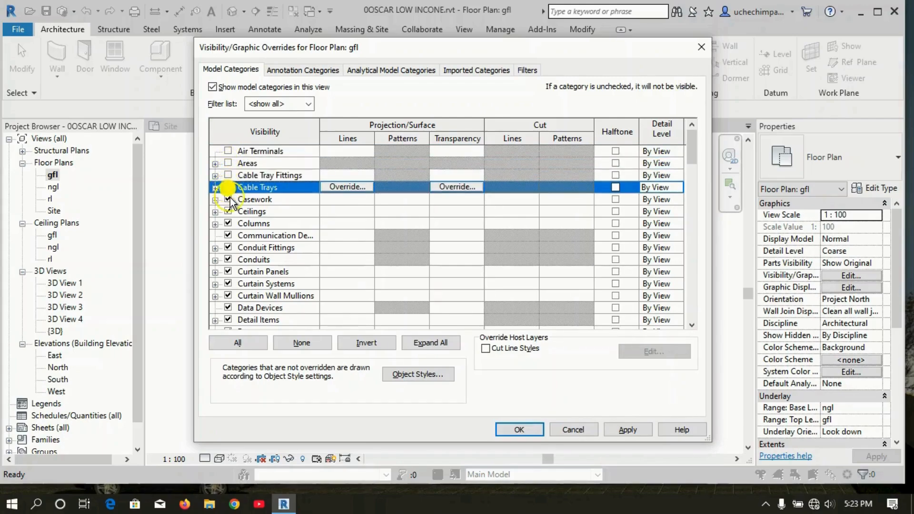
left_click(229, 199)
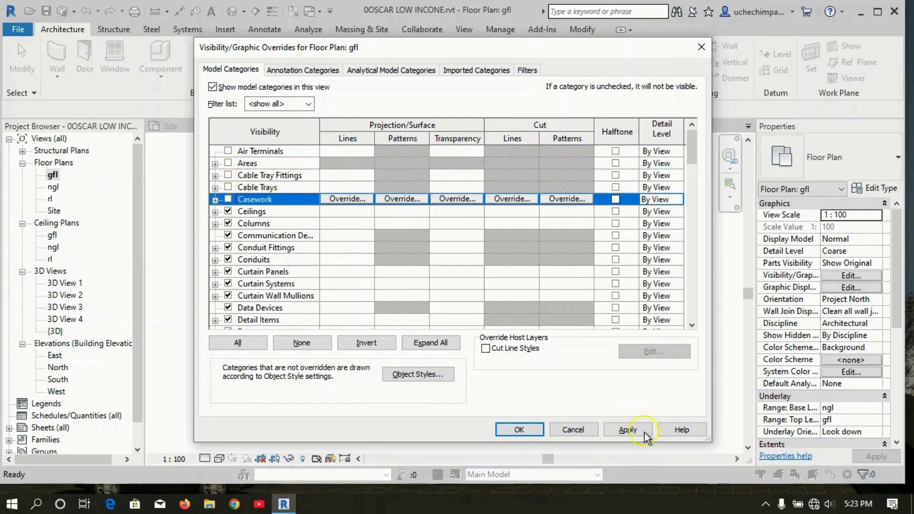
left_click(628, 430)
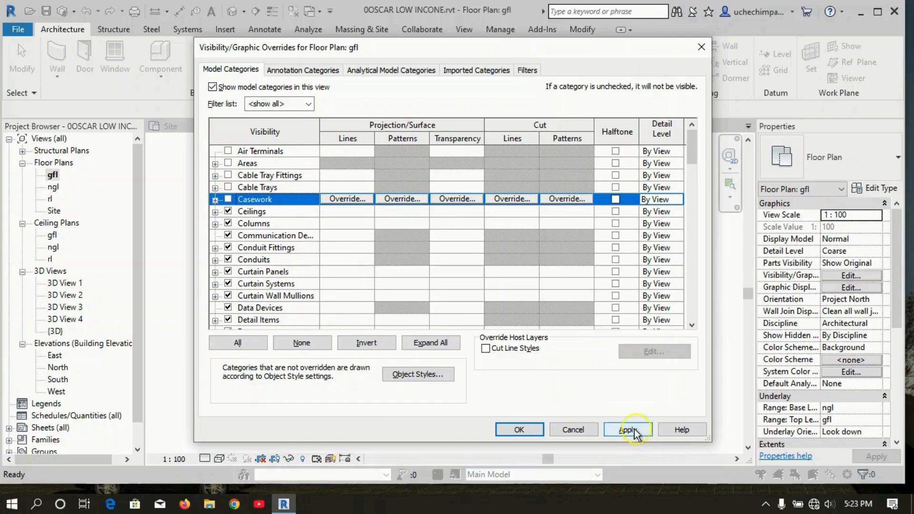
Turn Casework, Cable Trays, Cable Tray Fittings, Areas and Air Terminals back on.
left_click(228, 199)
left_click(228, 187)
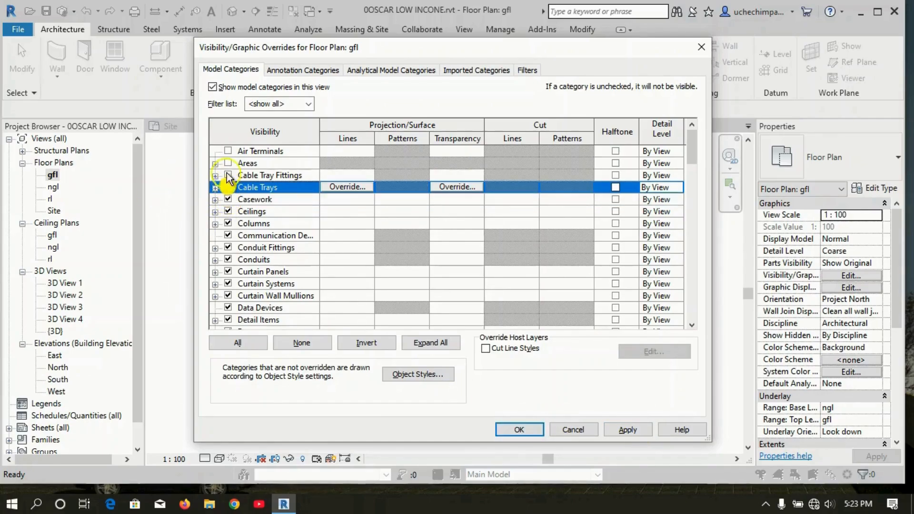
left_click(229, 175)
left_click(228, 163)
left_click(228, 151)
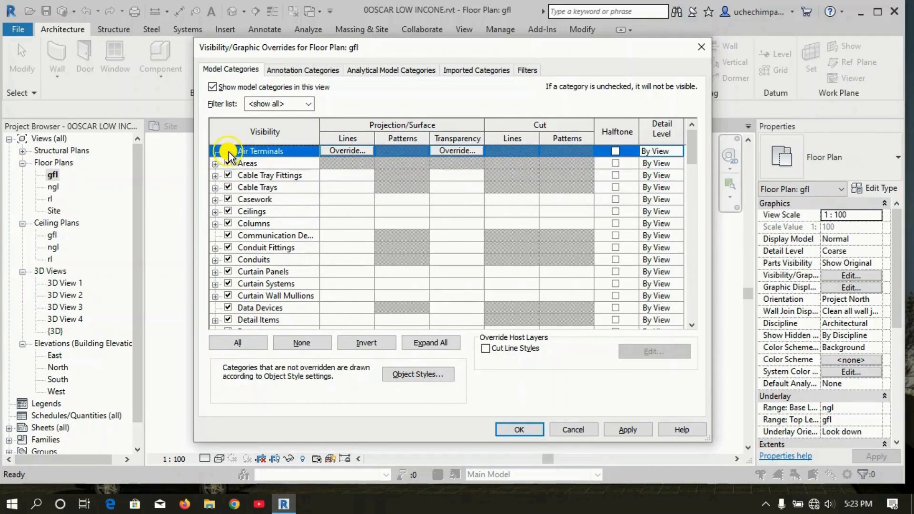
Scroll through the model category list in the visibility settings and close the dialog.
scroll(280, 259, "down", 7)
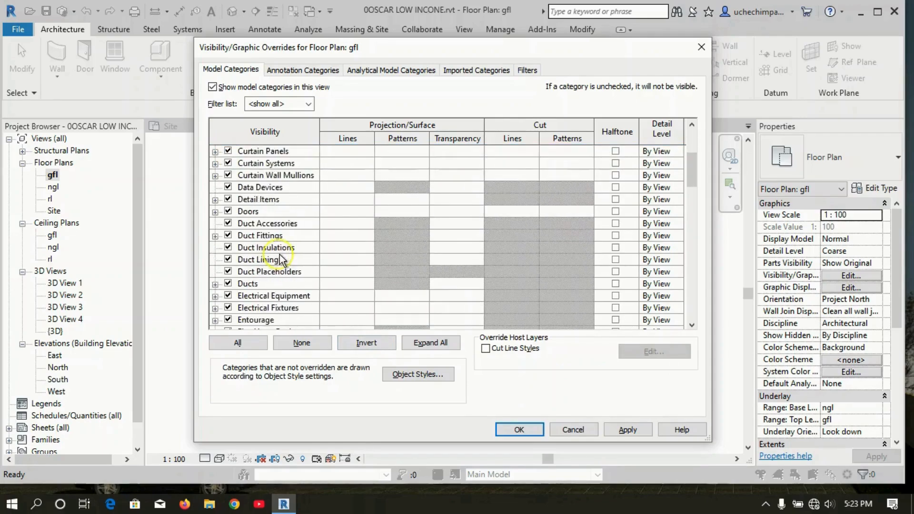
scroll(282, 257, "down", 7)
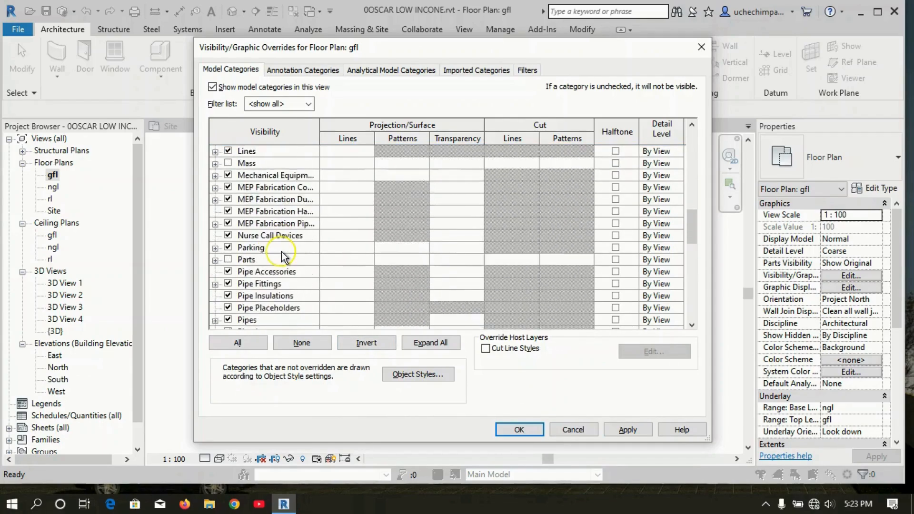
scroll(281, 254, "up", 2)
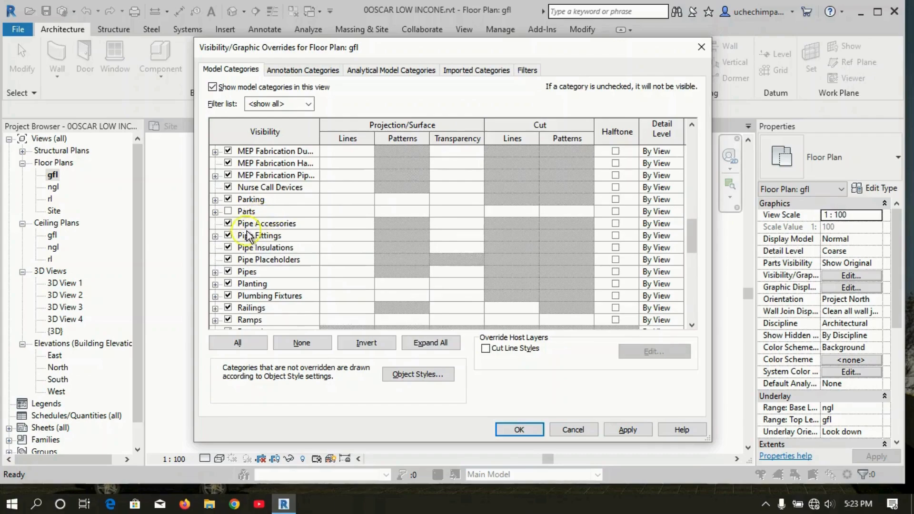
scroll(240, 222, "up", 3)
scroll(241, 222, "up", 3)
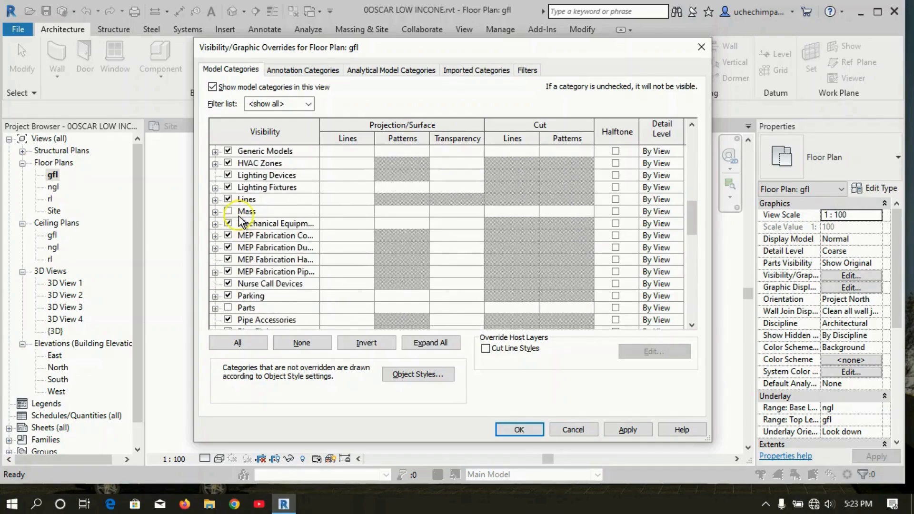
scroll(243, 216, "up", 2)
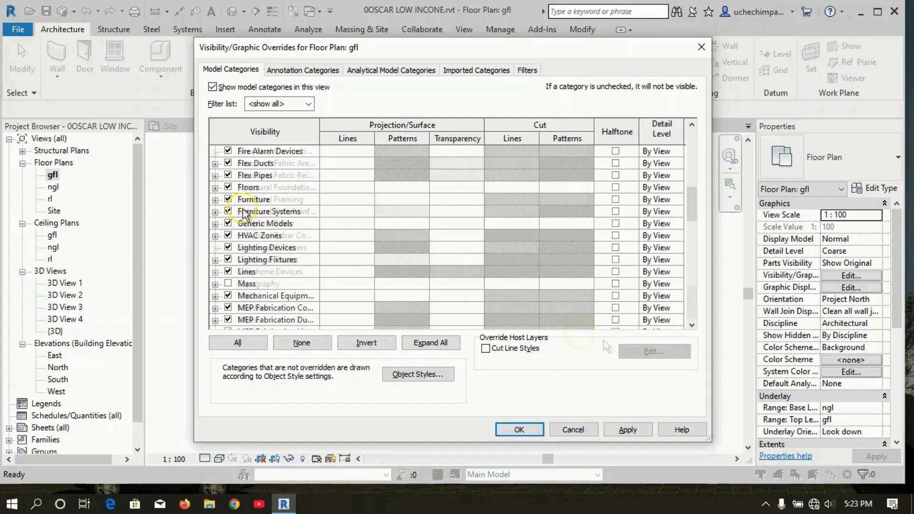
scroll(245, 214, "down", 12)
left_click(639, 428)
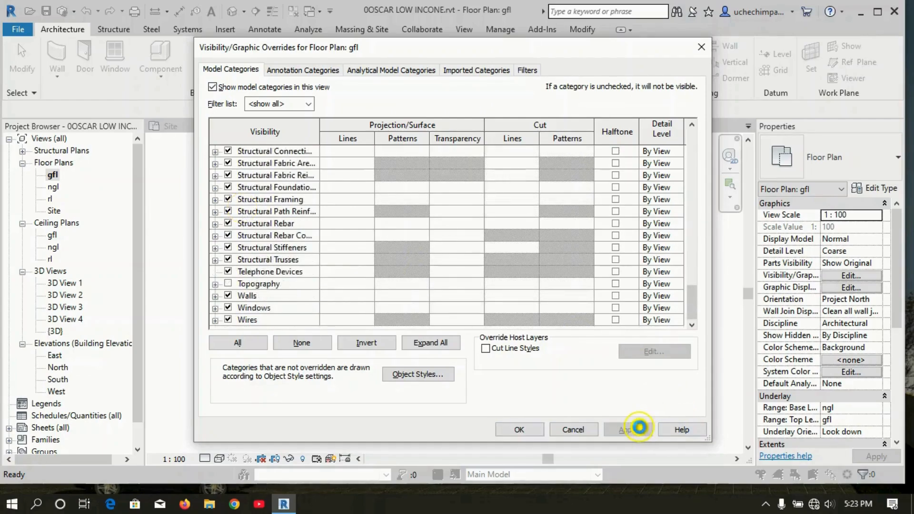
left_click(526, 429)
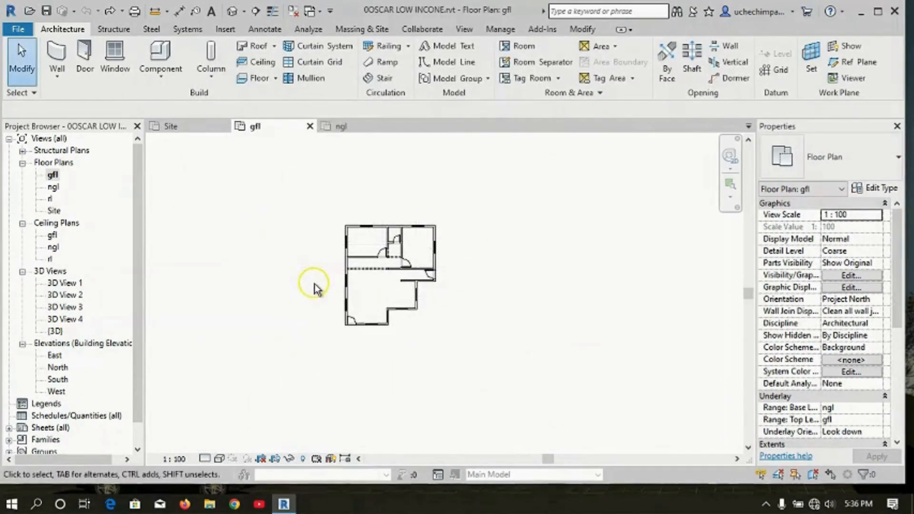
Start the Aligned dimension tool and place a chained dimension along the east walls of the gfl plan.
key("d")
key("i")
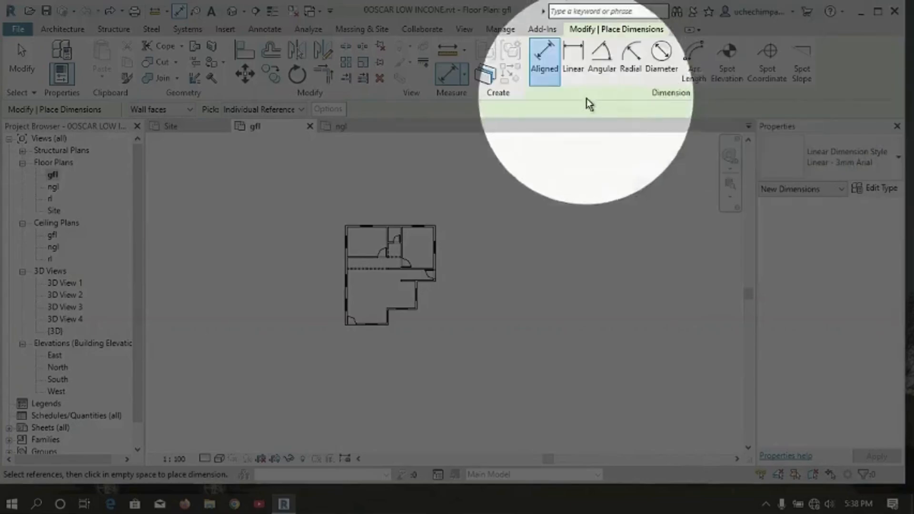
scroll(404, 272, "up", 4)
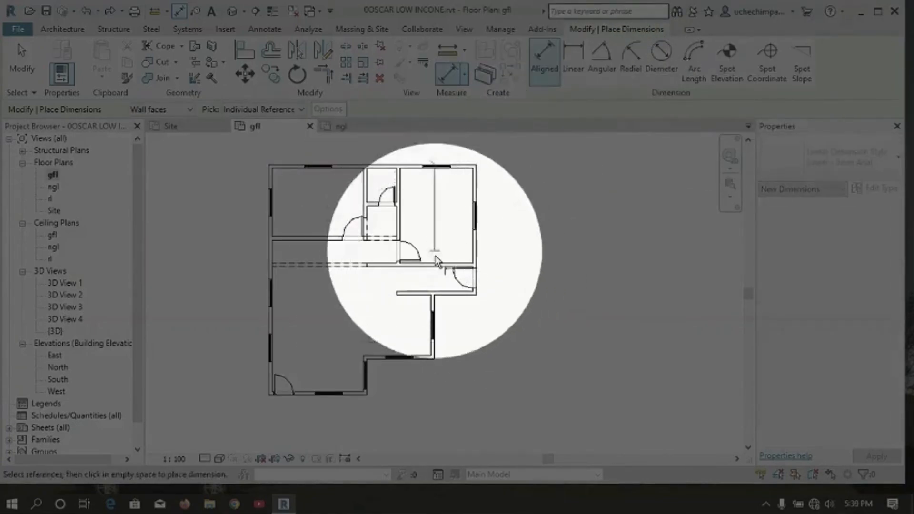
left_click(374, 360)
left_click(350, 395)
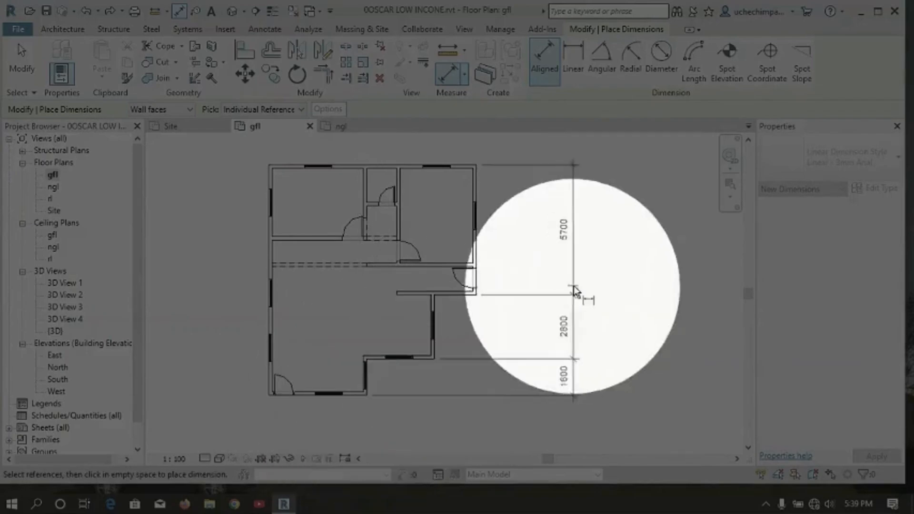
left_click(505, 416)
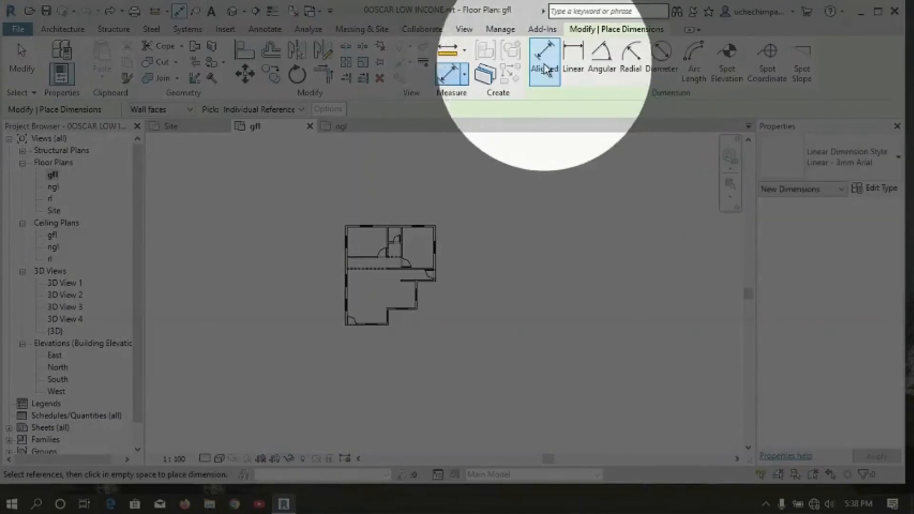
Zoom in and place the chained aligned dimension across the east walls again, to the right of the plan.
scroll(441, 295, "up", 3)
scroll(430, 295, "down", 2)
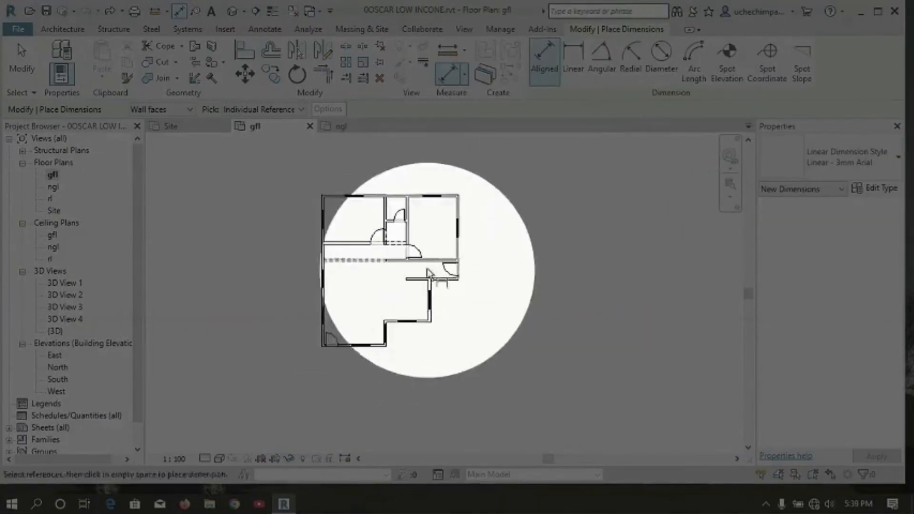
scroll(422, 181, "up", 2)
left_click(414, 167)
left_click(449, 295)
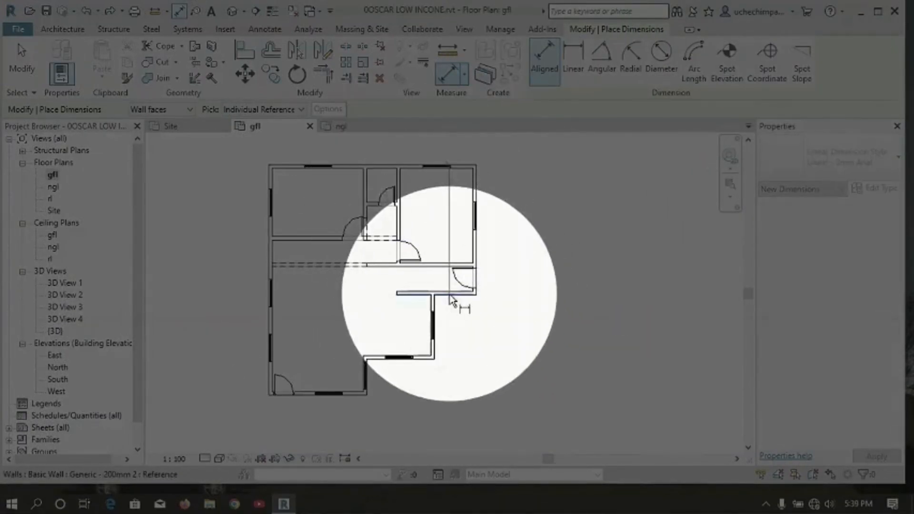
left_click(394, 361)
left_click(363, 395)
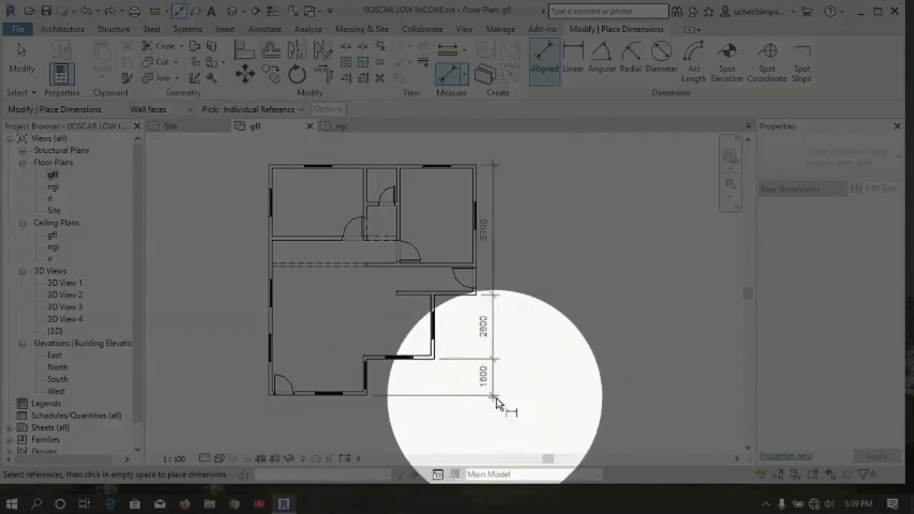
left_click(506, 419)
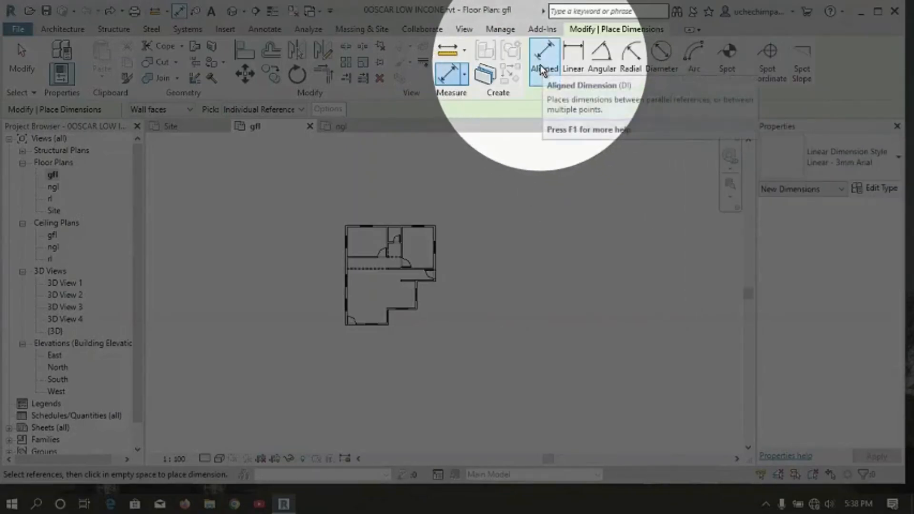
Dimension the plan's east side once more, picking the top wall, the interior walls and the bottom wall.
scroll(421, 293, "up", 6)
scroll(429, 301, "down", 5)
scroll(424, 252, "up", 3)
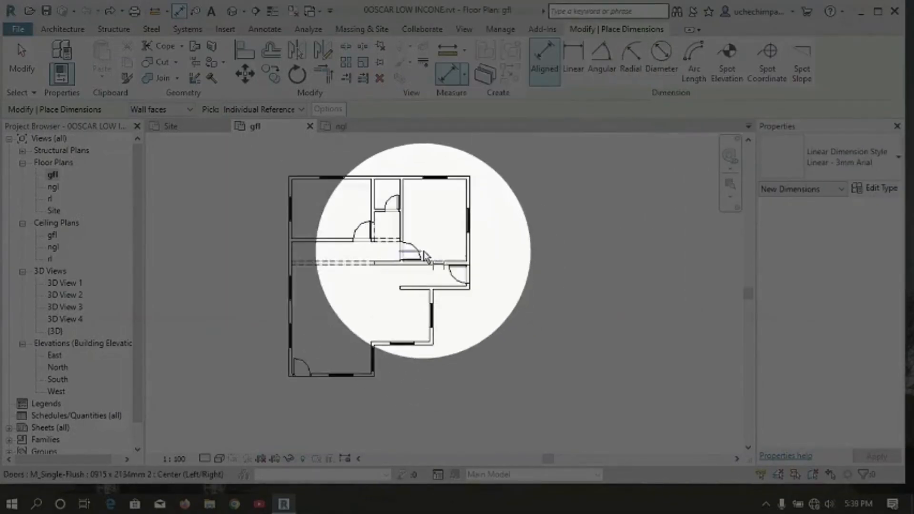
left_click(414, 165)
left_click(450, 294)
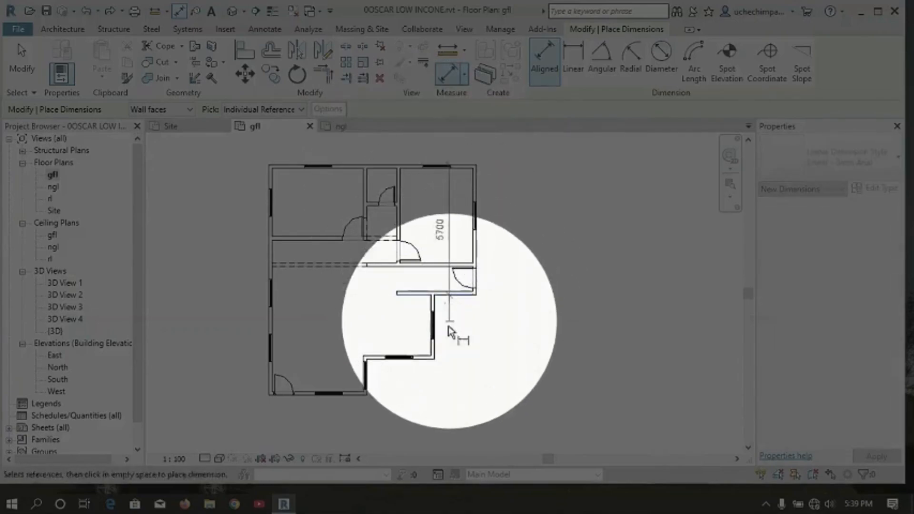
left_click(375, 359)
left_click(351, 395)
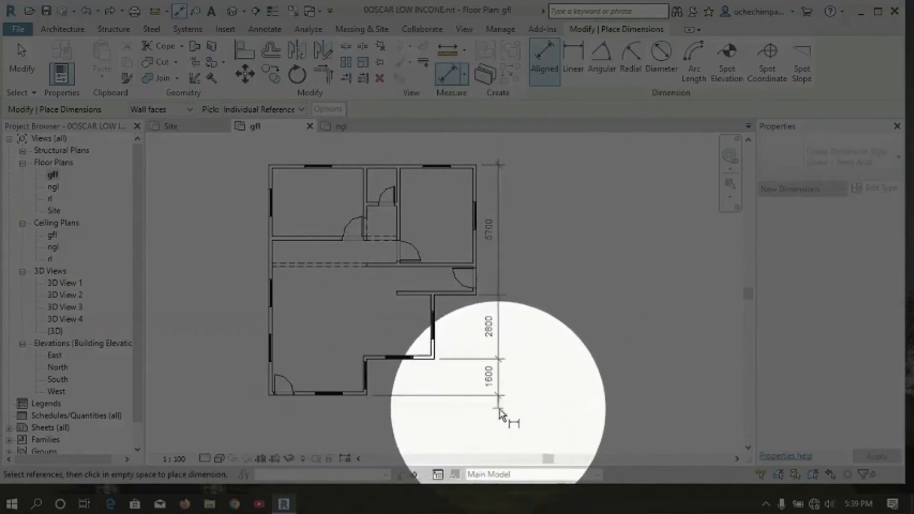
left_click(505, 381)
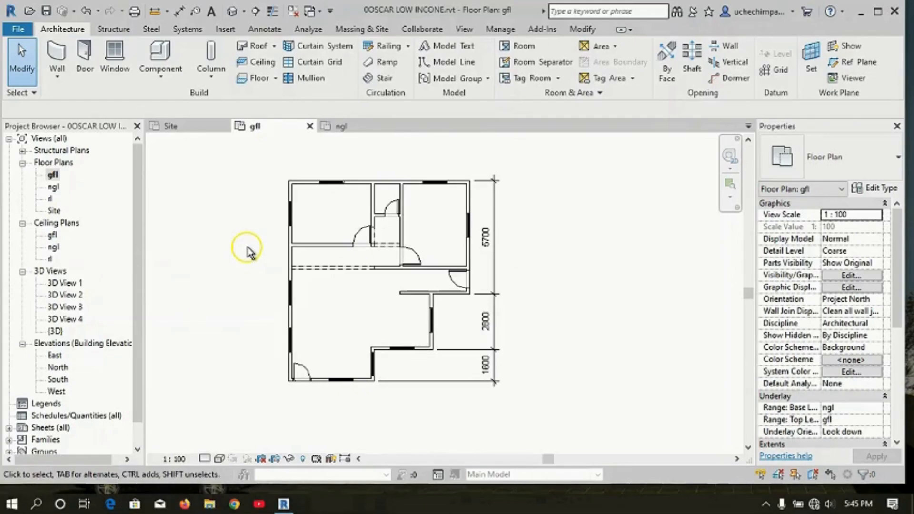
Use Align to line up the upper room's top wall with the plan's main north wall.
key("a")
key("l")
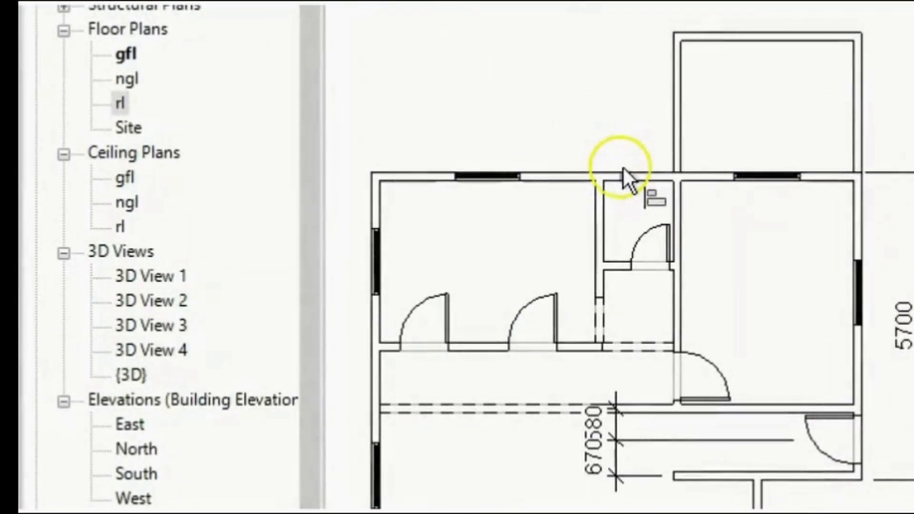
left_click(597, 173)
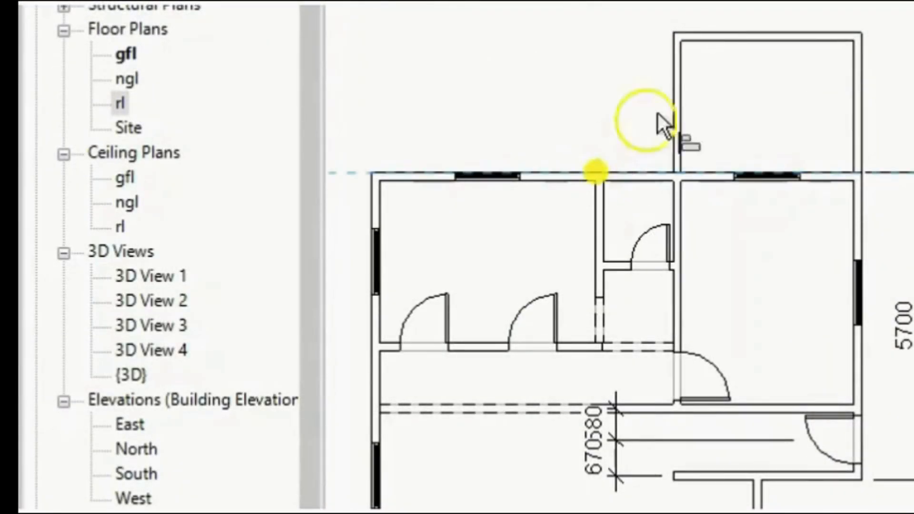
left_click(731, 29)
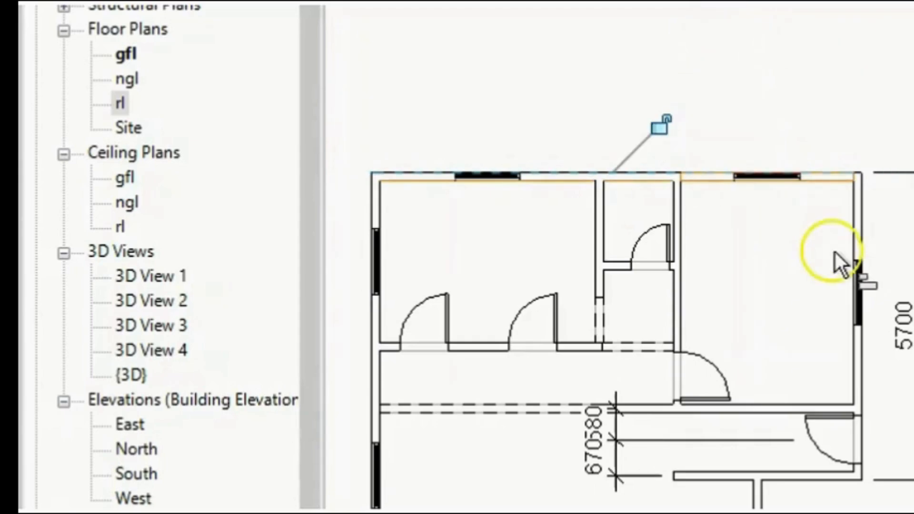
Start the Wall tool with its shortcut.
scroll(629, 195, "down", 2)
scroll(579, 498, "up", 2)
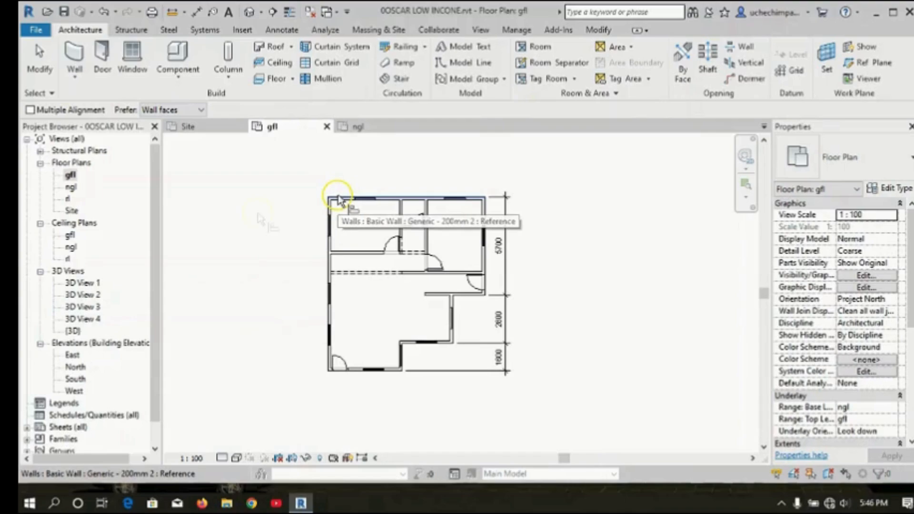
key("w")
key("a")
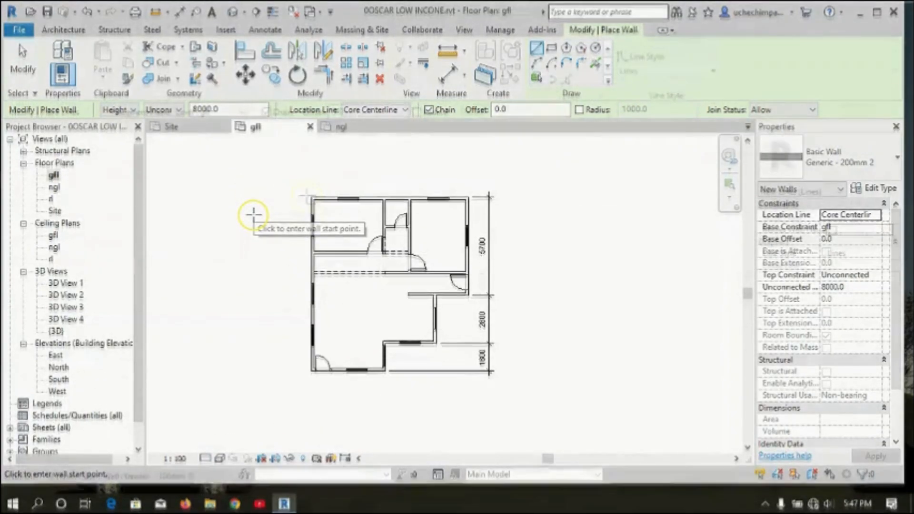
Start the Lines tool, open its line style list, and cancel the command.
key("l")
key("i")
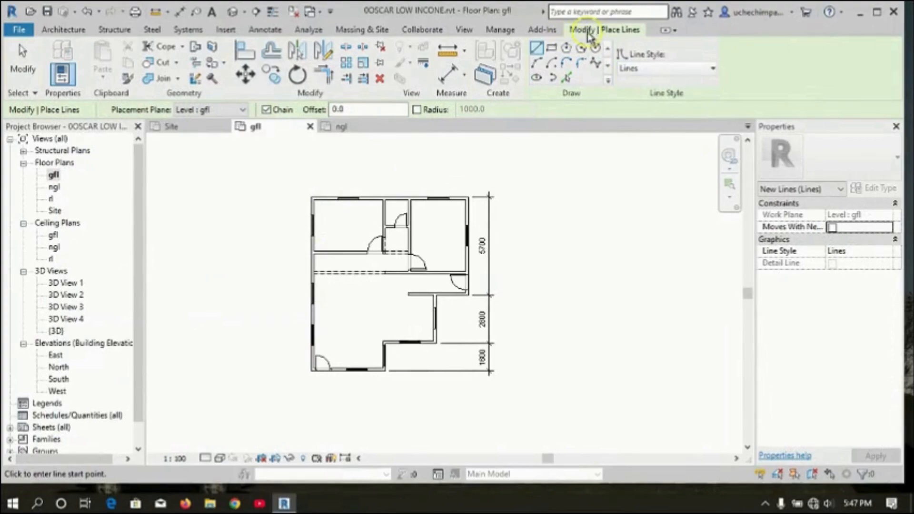
left_click(710, 68)
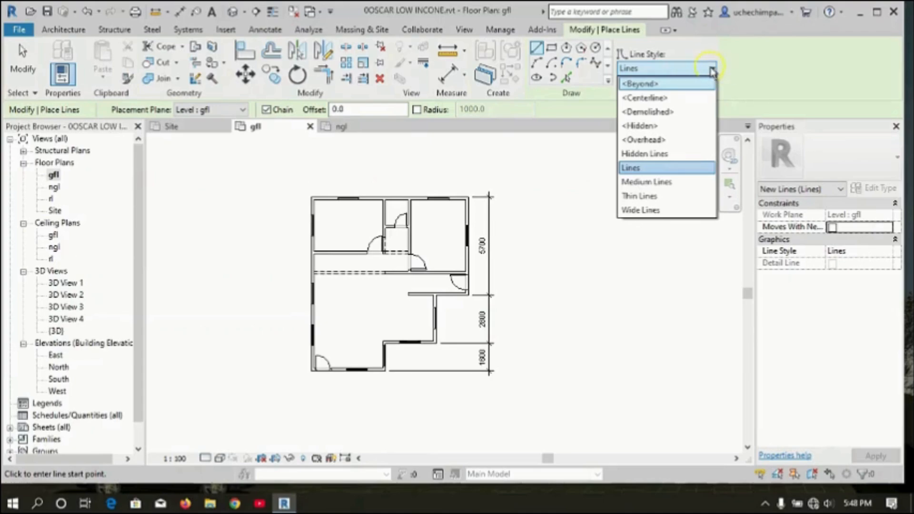
key("Escape")
key("Escape")
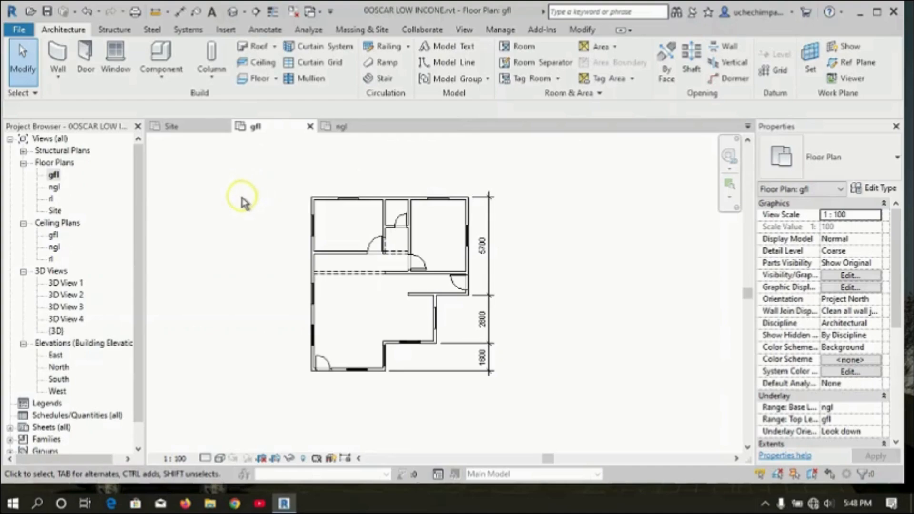
Copy the selected door and paste a copy into the wall of the upper-left room.
key("ctrl+c")
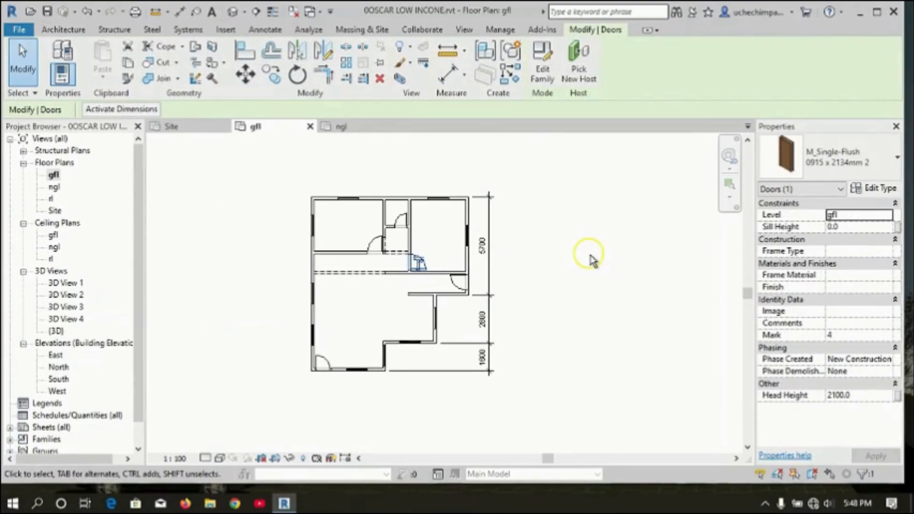
key("ctrl+v")
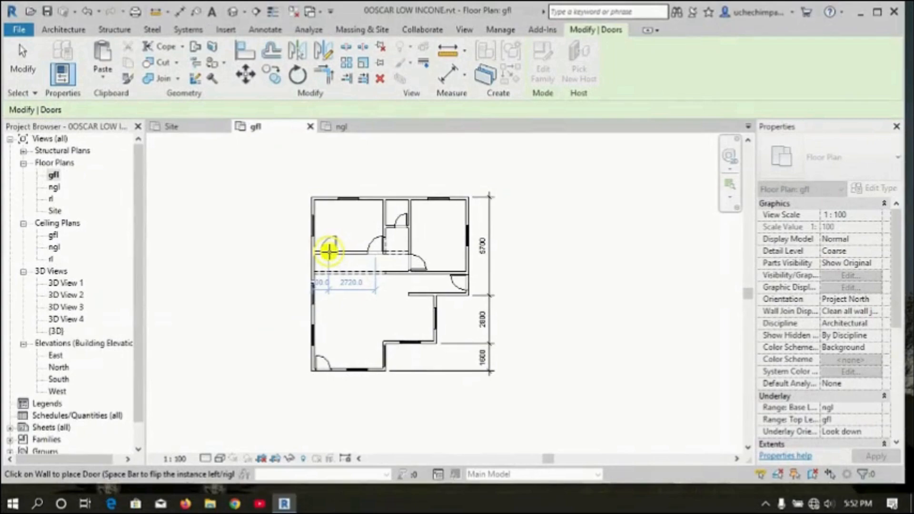
left_click(328, 251)
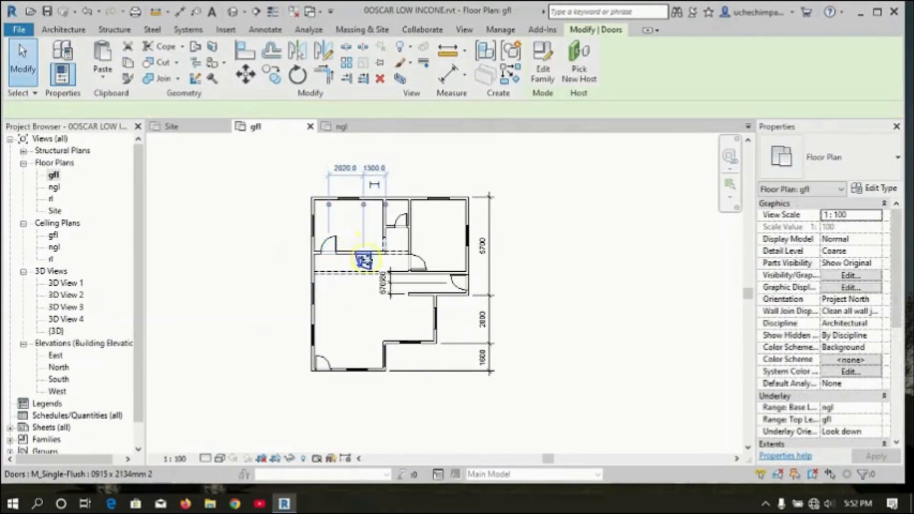
left_click(459, 284)
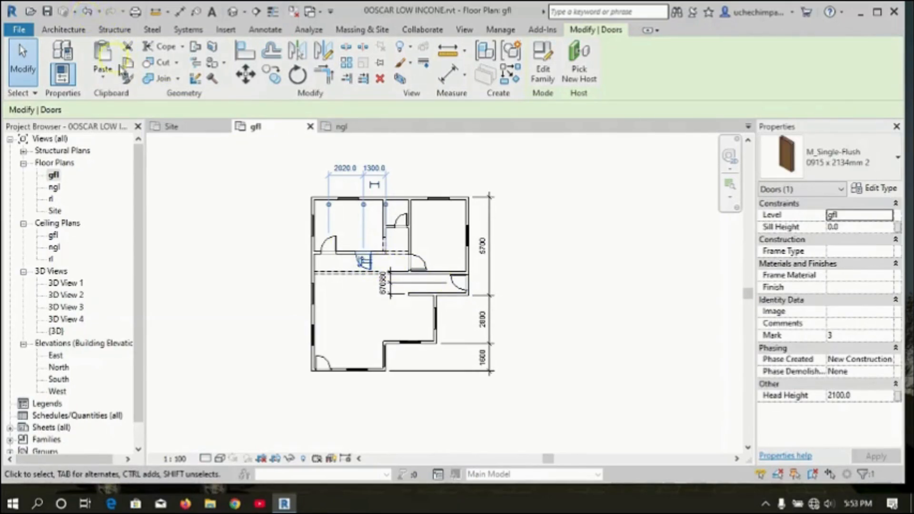
left_click(86, 18)
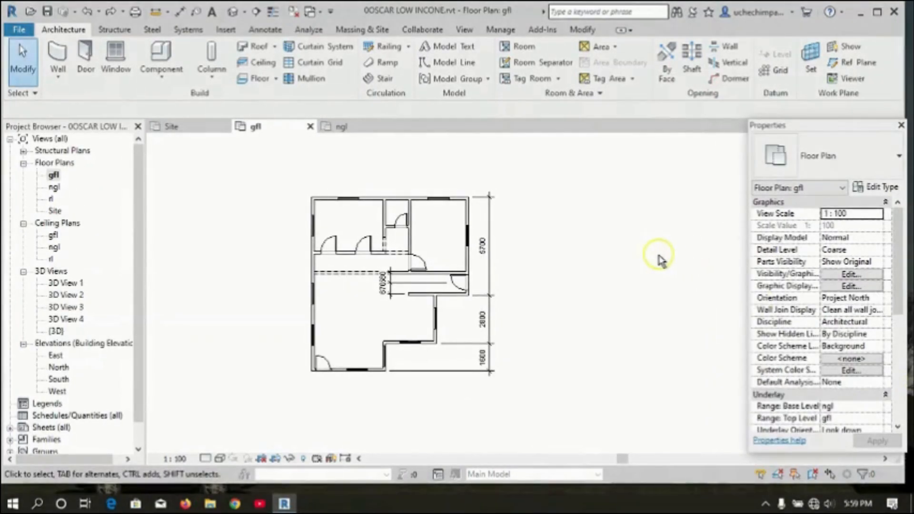
Dock the Properties palette beside the Project Browser on the left side.
left_click_drag(813, 132, 8, 175)
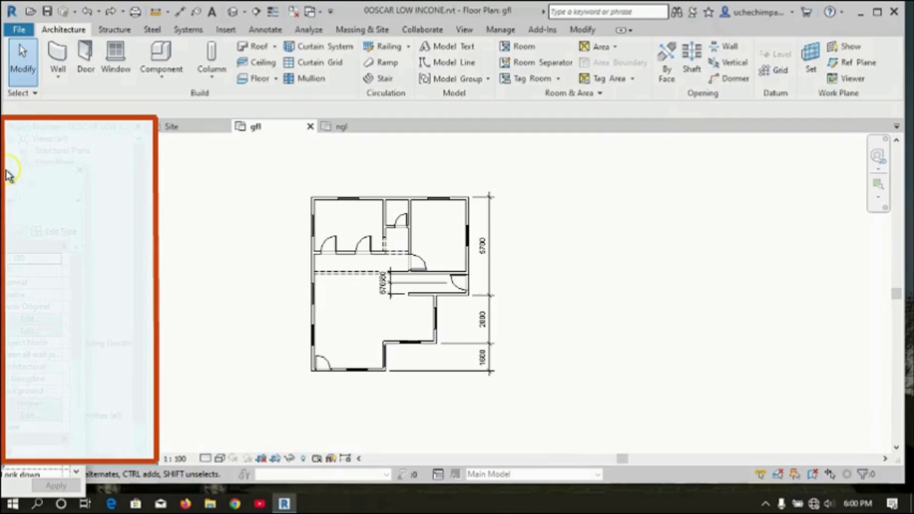
left_click_drag(9, 175, 9, 172)
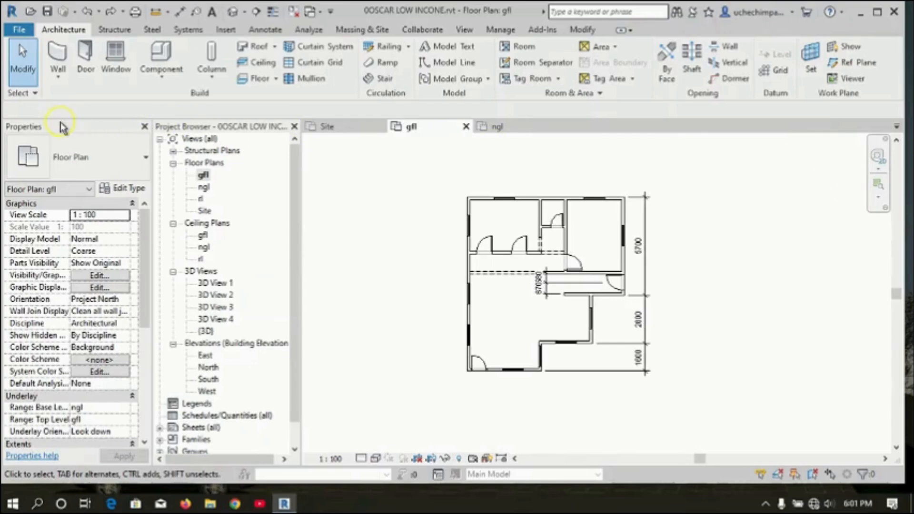
Dock the Properties palette back on the right, then narrow it and the Project Browser.
mouse_move(83, 135)
left_mouse_down()
mouse_move(92, 147)
mouse_move(372, 181)
mouse_move(871, 149)
mouse_move(868, 138)
mouse_move(890, 156)
mouse_move(899, 151)
mouse_move(873, 149)
mouse_move(896, 140)
mouse_move(893, 153)
mouse_move(866, 142)
mouse_move(904, 147)
mouse_move(898, 139)
left_mouse_up()
left_click_drag(746, 157, 611, 145)
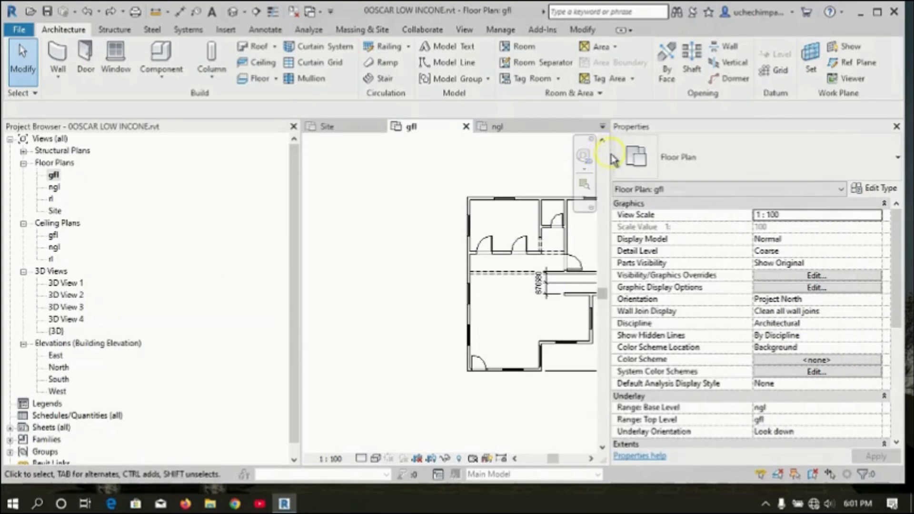
mouse_move(611, 157)
left_mouse_down()
mouse_move(756, 156)
mouse_move(745, 158)
left_mouse_up()
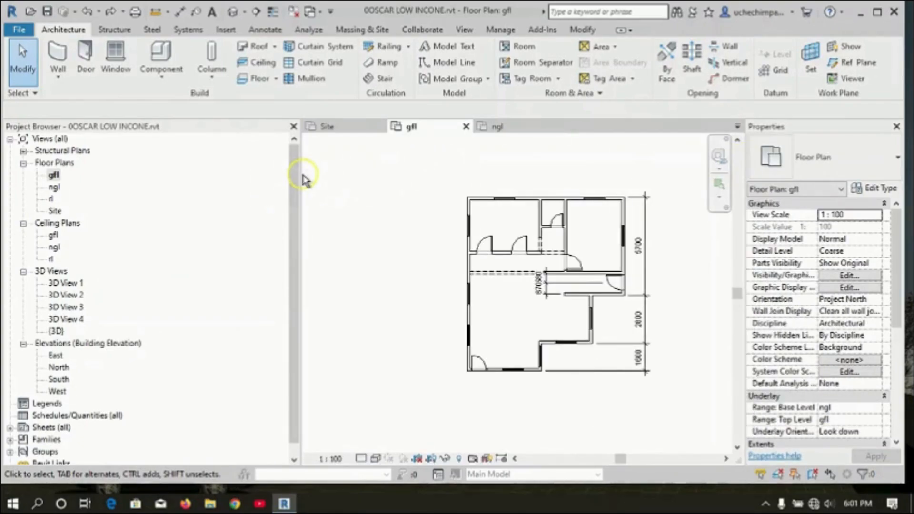
left_click_drag(299, 172, 150, 163)
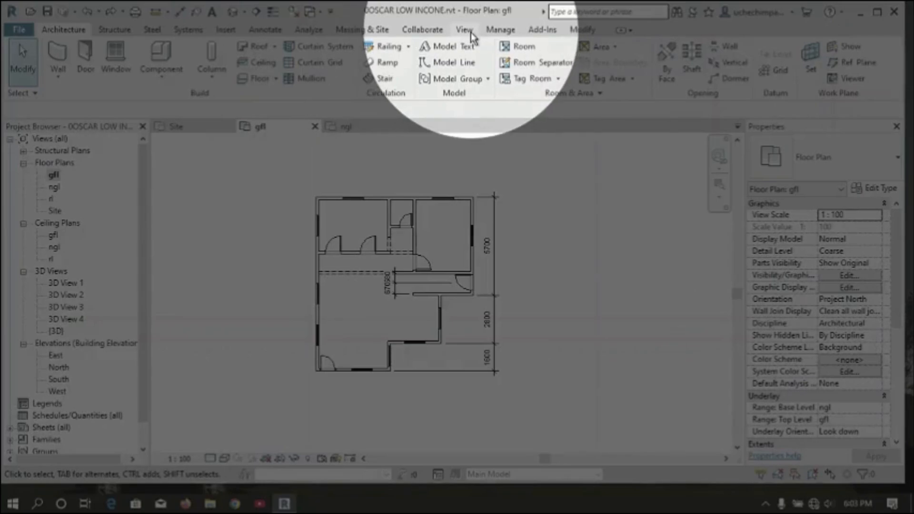
Hide the Project Browser and the Properties palette through the User Interface settings.
left_click(466, 30)
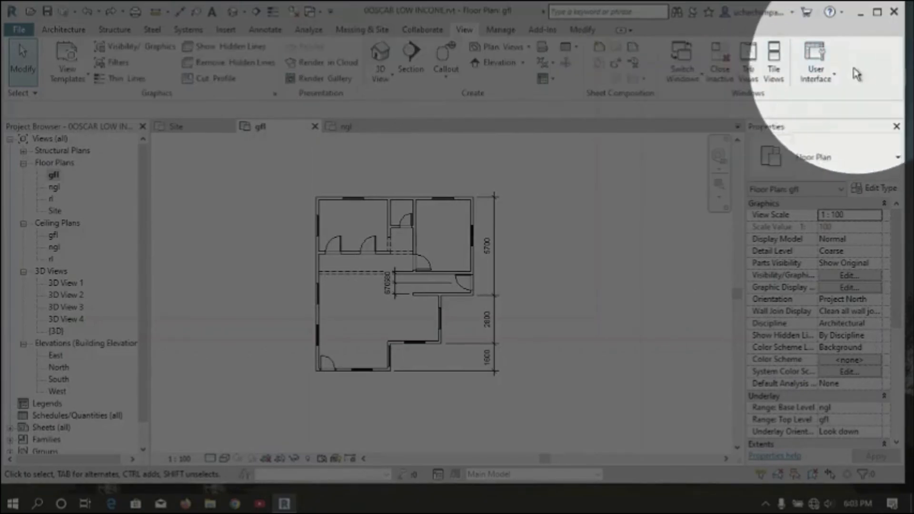
left_click(834, 79)
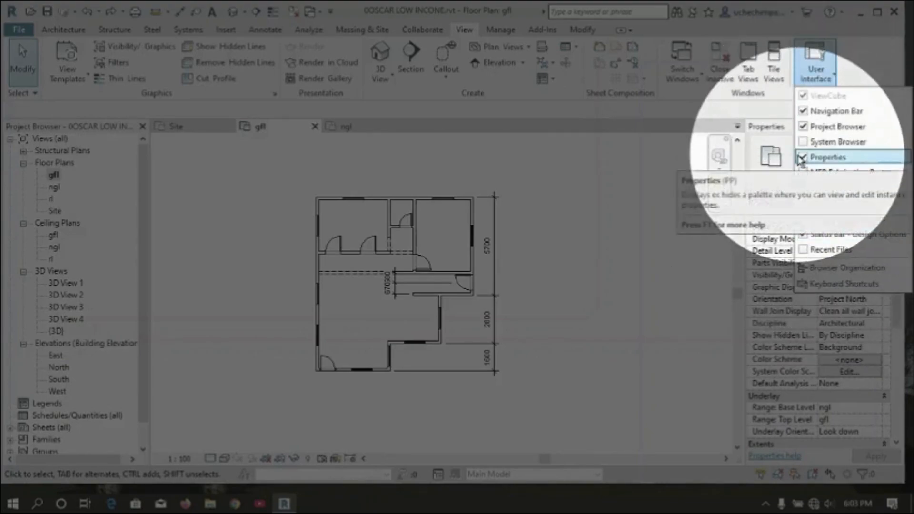
left_click(804, 127)
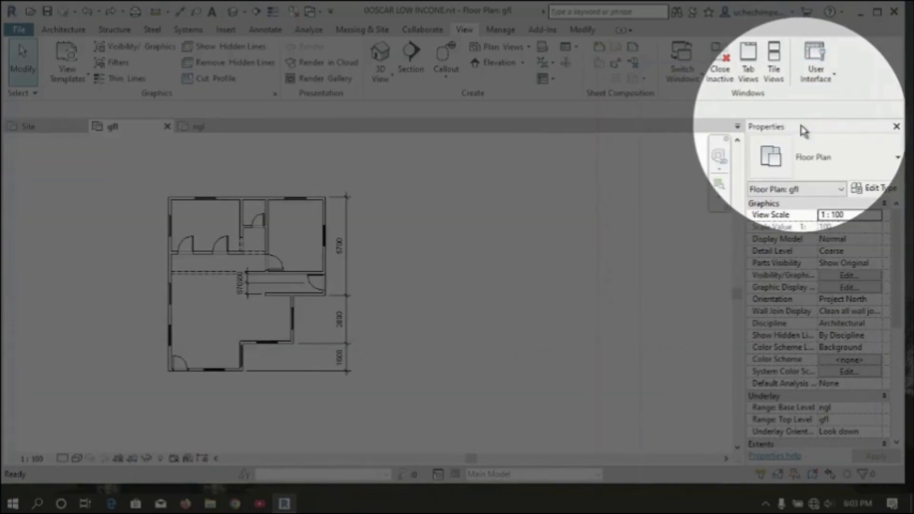
left_click(832, 82)
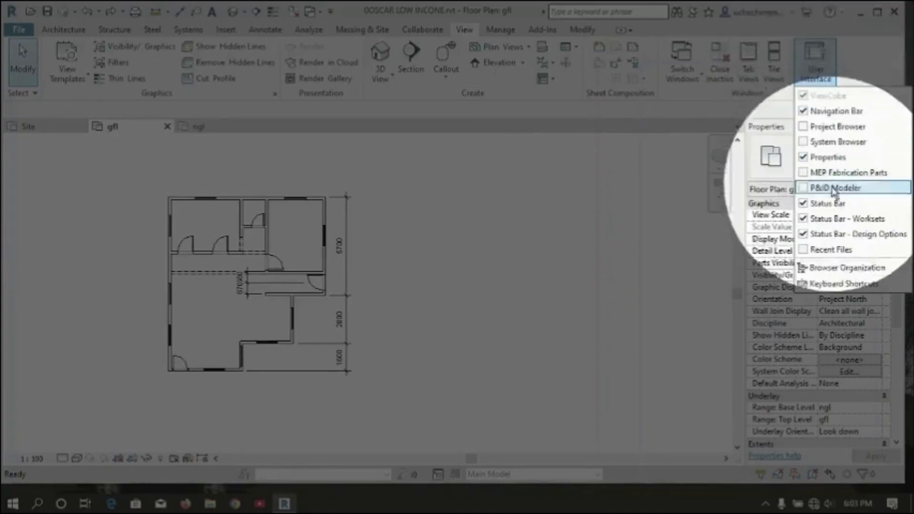
left_click(807, 158)
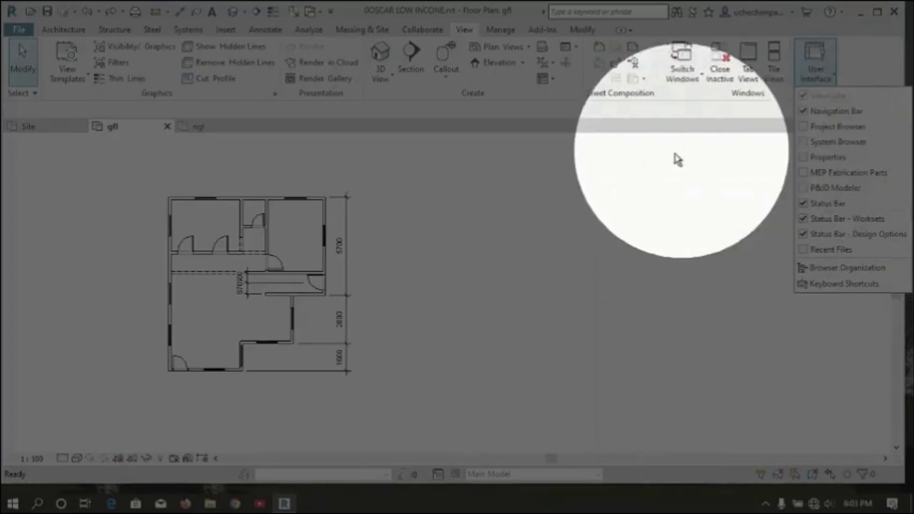
Show the Project Browser and the Properties palette again through the User Interface settings.
left_click(832, 81)
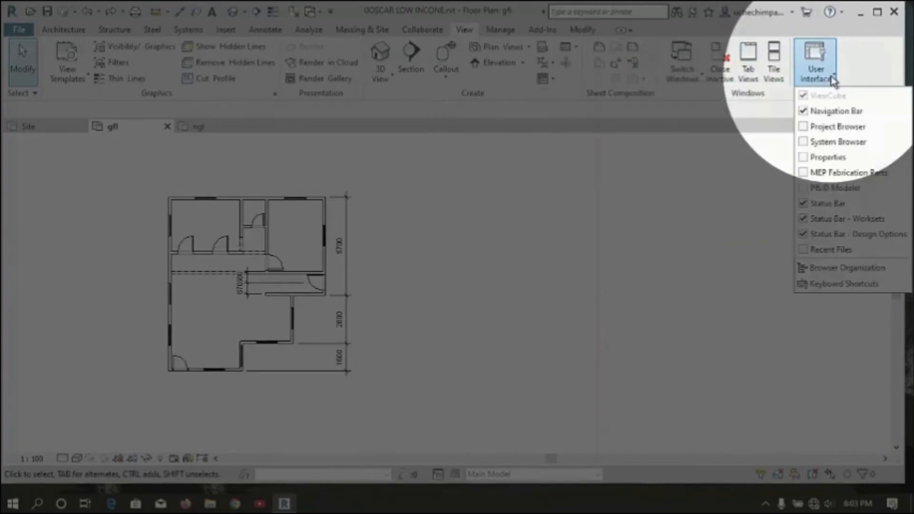
left_click(809, 126)
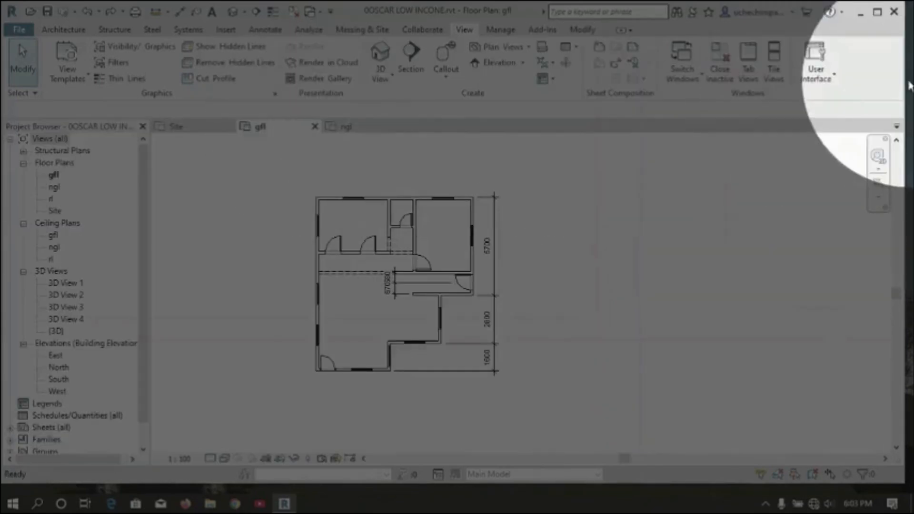
left_click(831, 85)
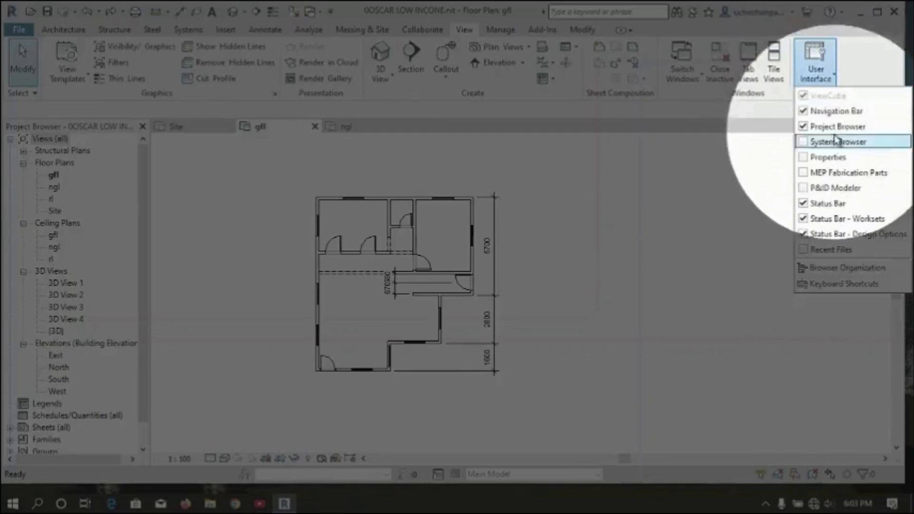
left_click(804, 158)
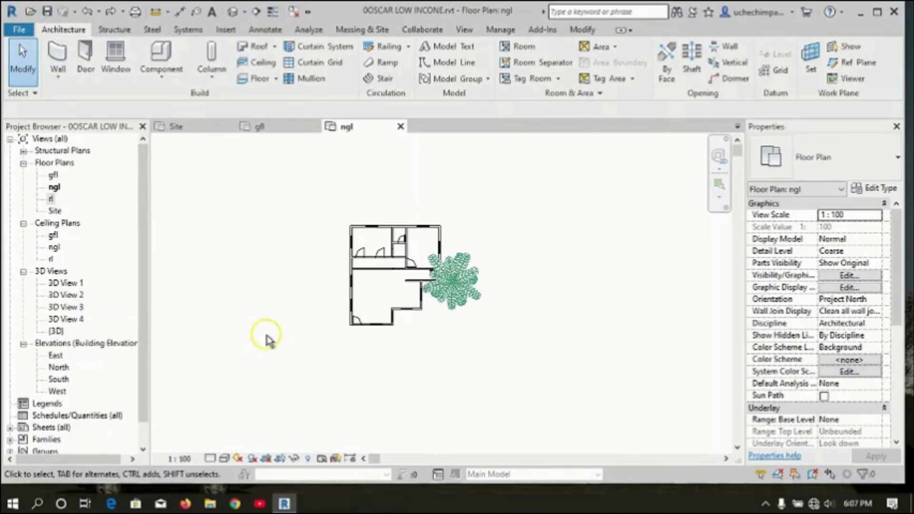
Save the project.
key("ctrl+s")
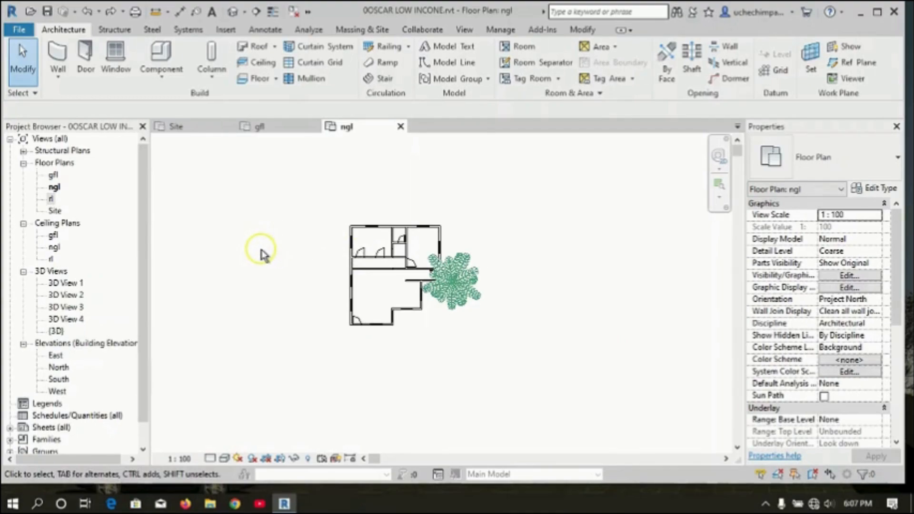
key("ctrl+s")
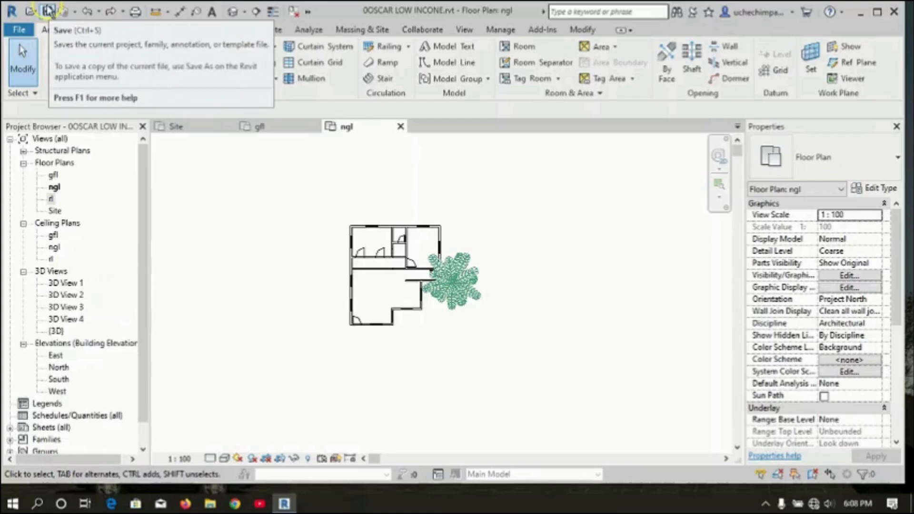
left_click(47, 10)
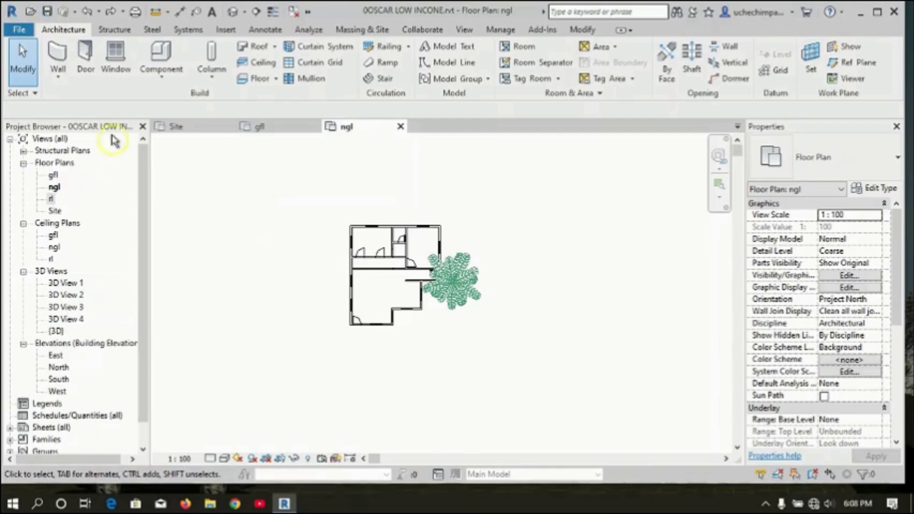
left_click(48, 14)
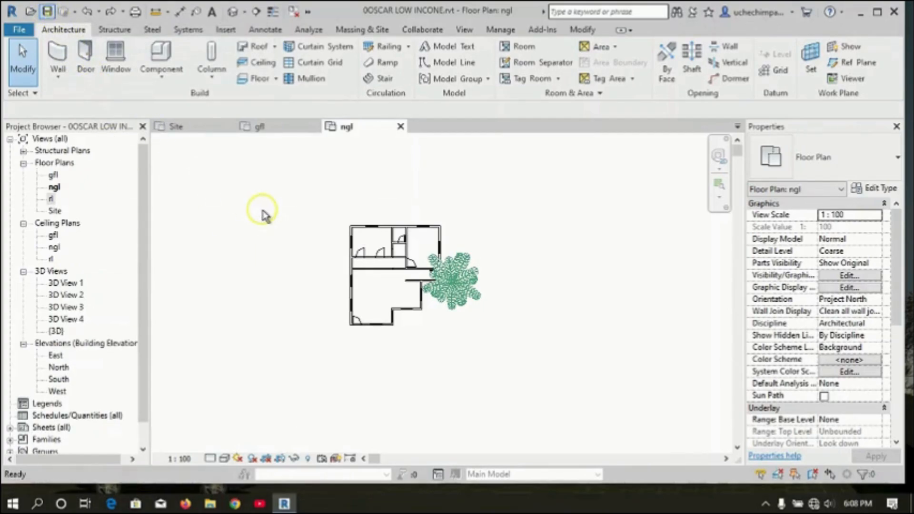